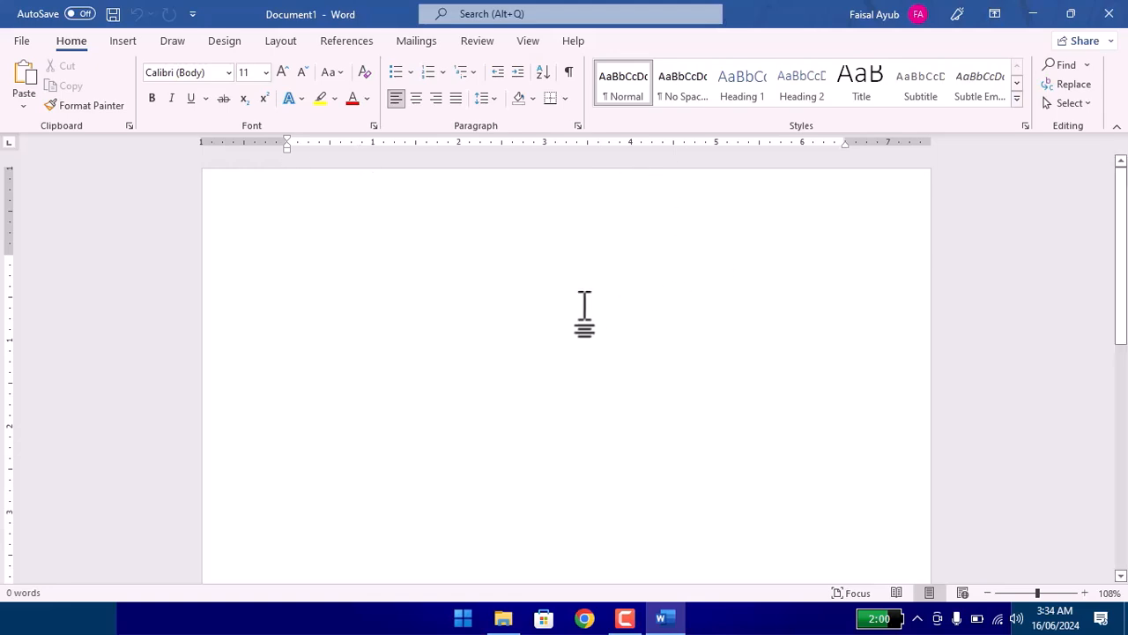
scroll(585, 302, "up", 1)
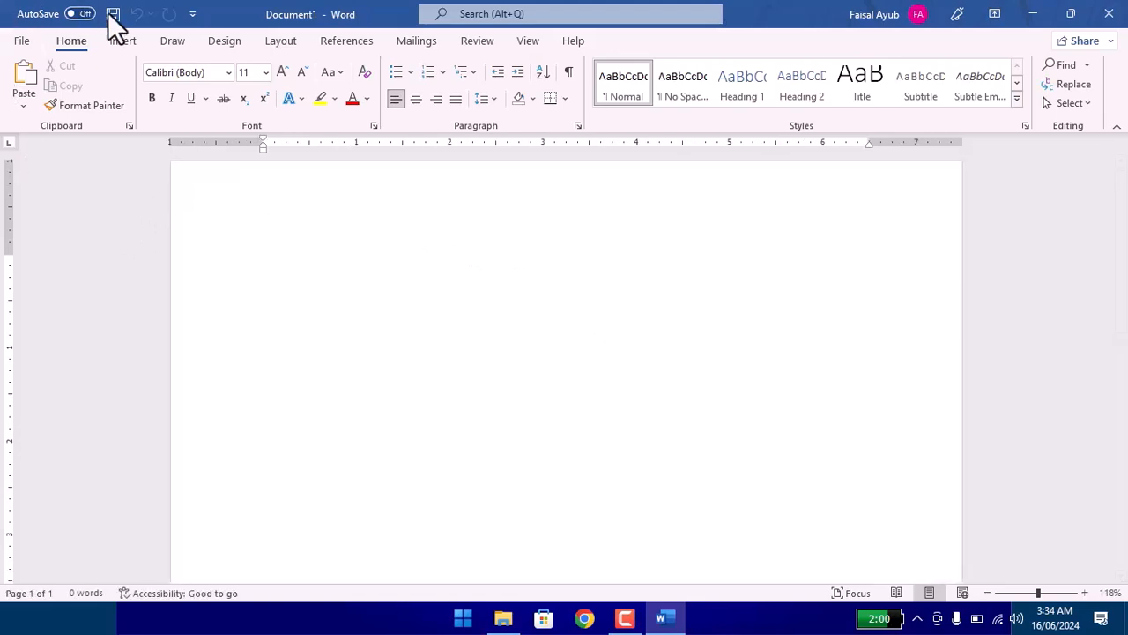
left_click(123, 41)
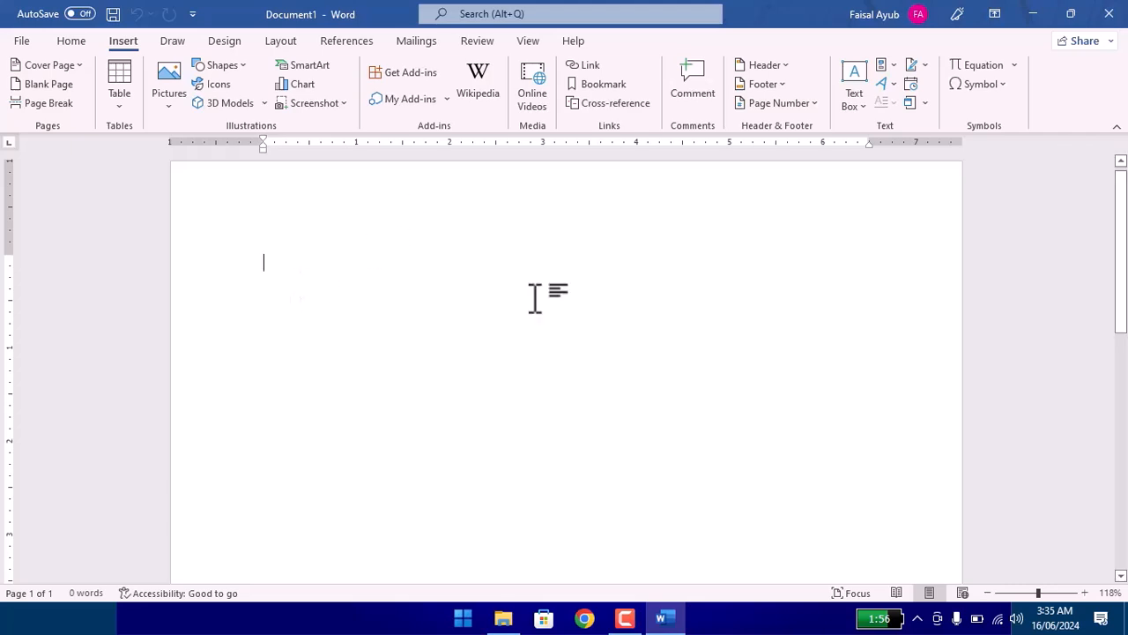
Switch to the desktop and open Coverpage - 1.jpg from the MS WORD EXAMPLES folder.
left_click(1033, 14)
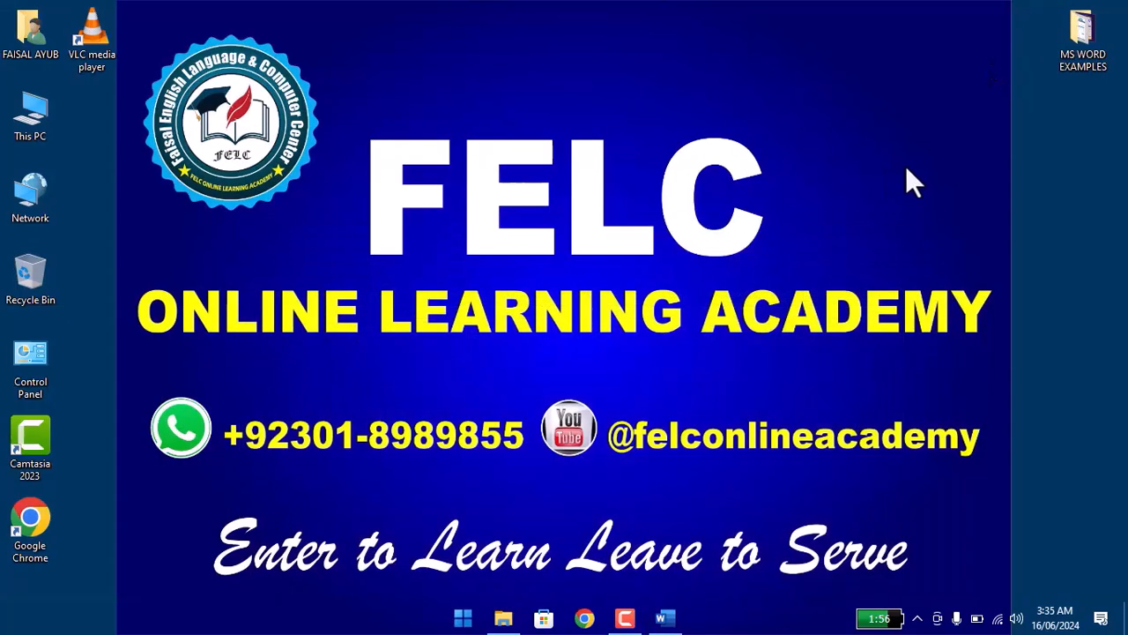
double_click(1079, 51)
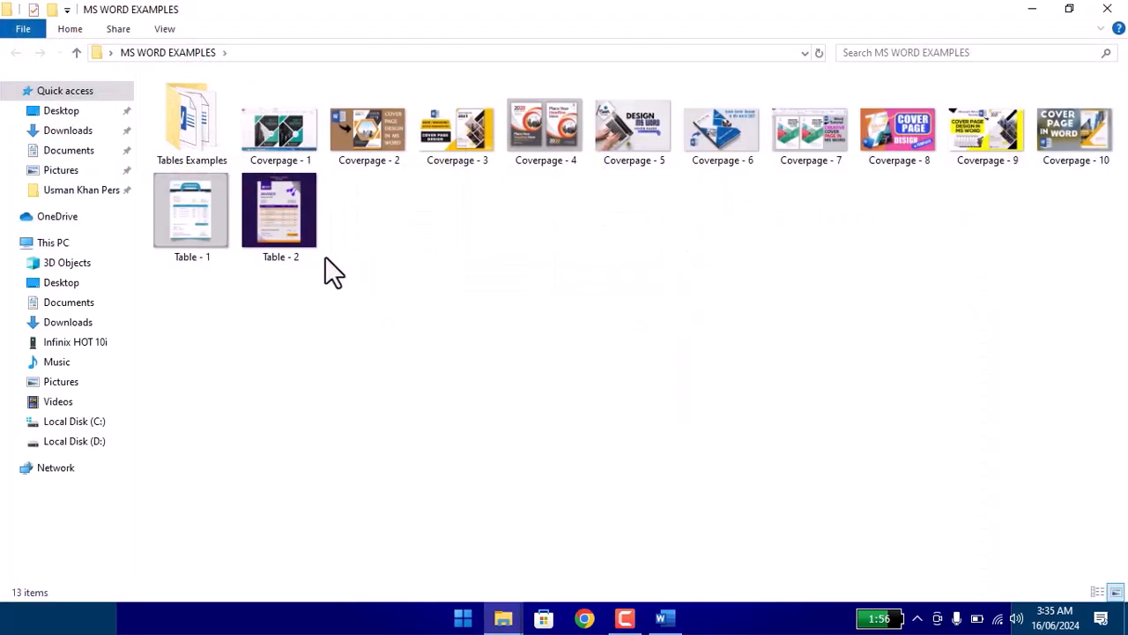
double_click(287, 128)
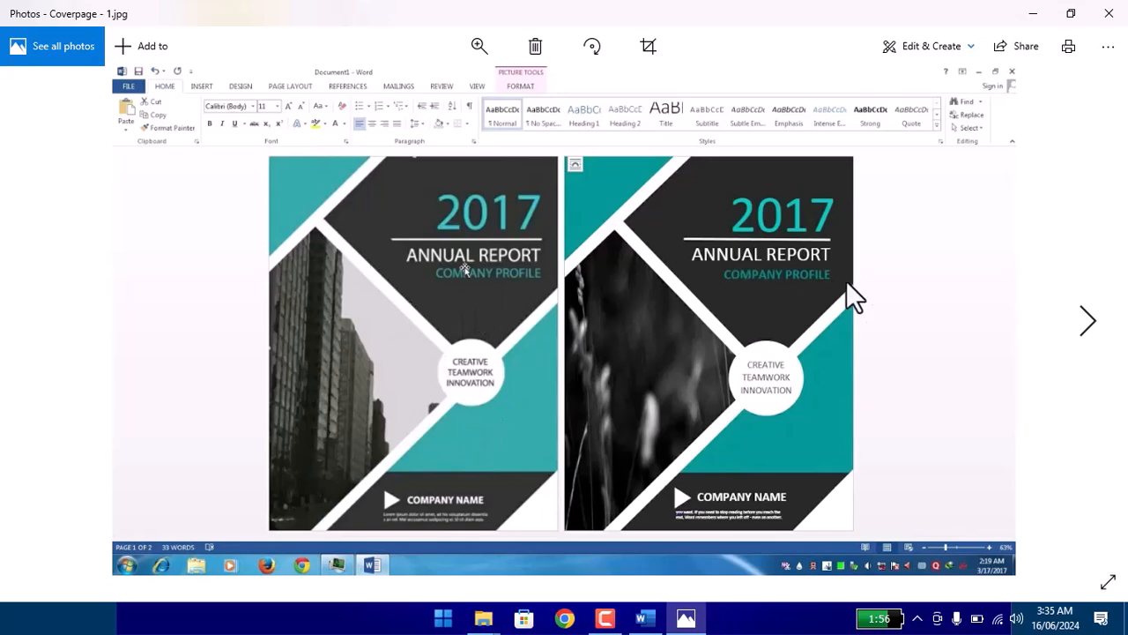
Browse the sample cover page images that follow Coverpage - 1.jpg and examine their designs.
key("Right")
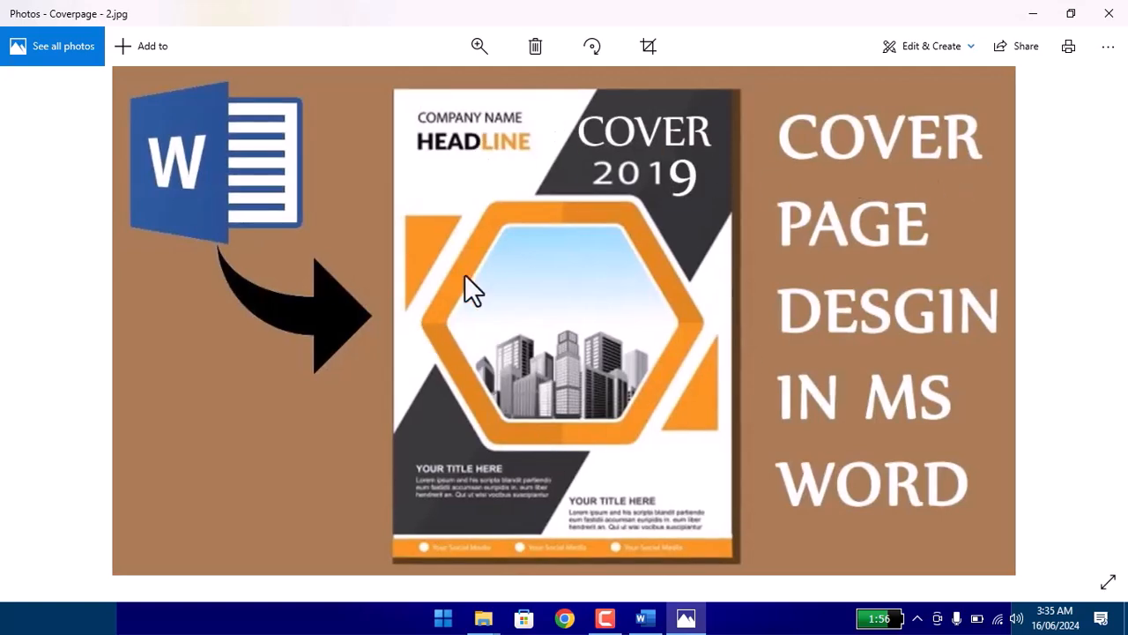
key("Right")
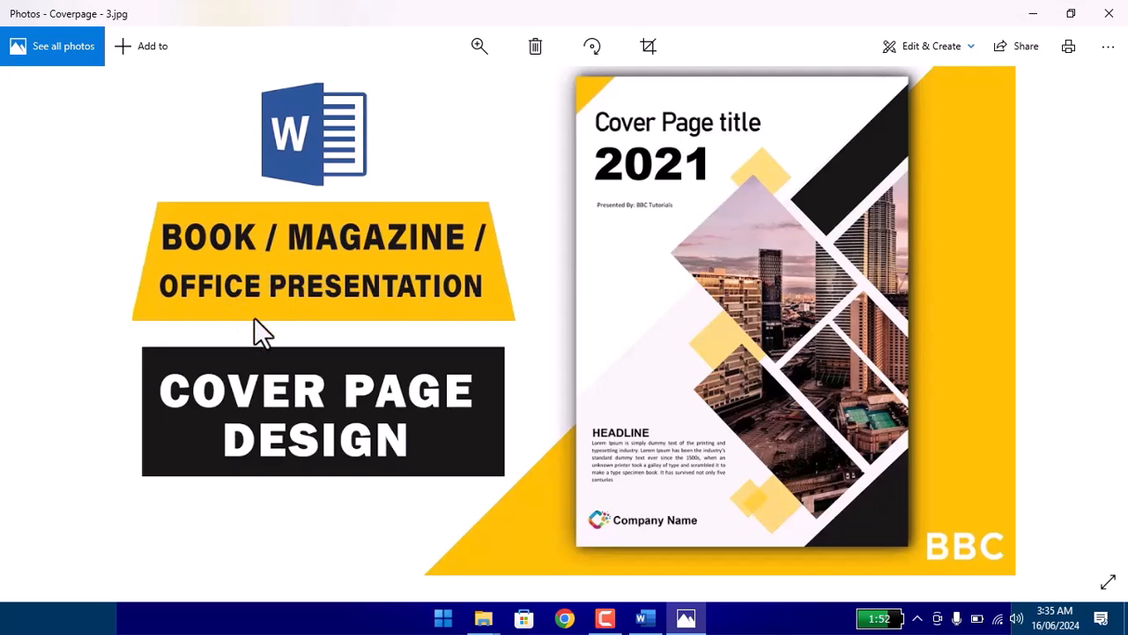
key("Right")
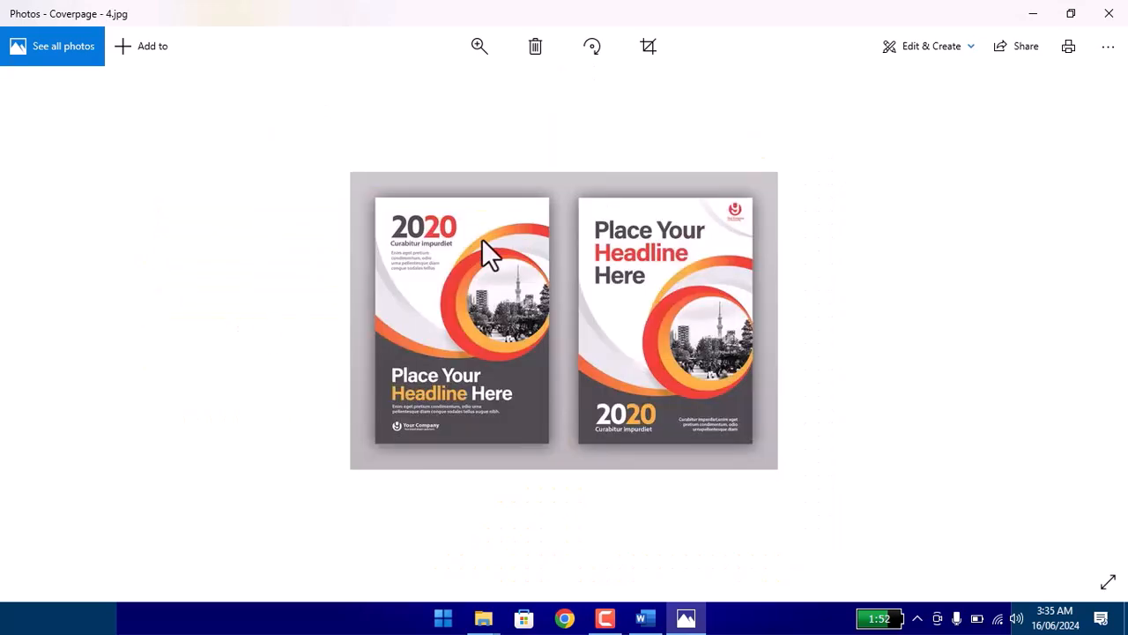
scroll(514, 313, "up", 1)
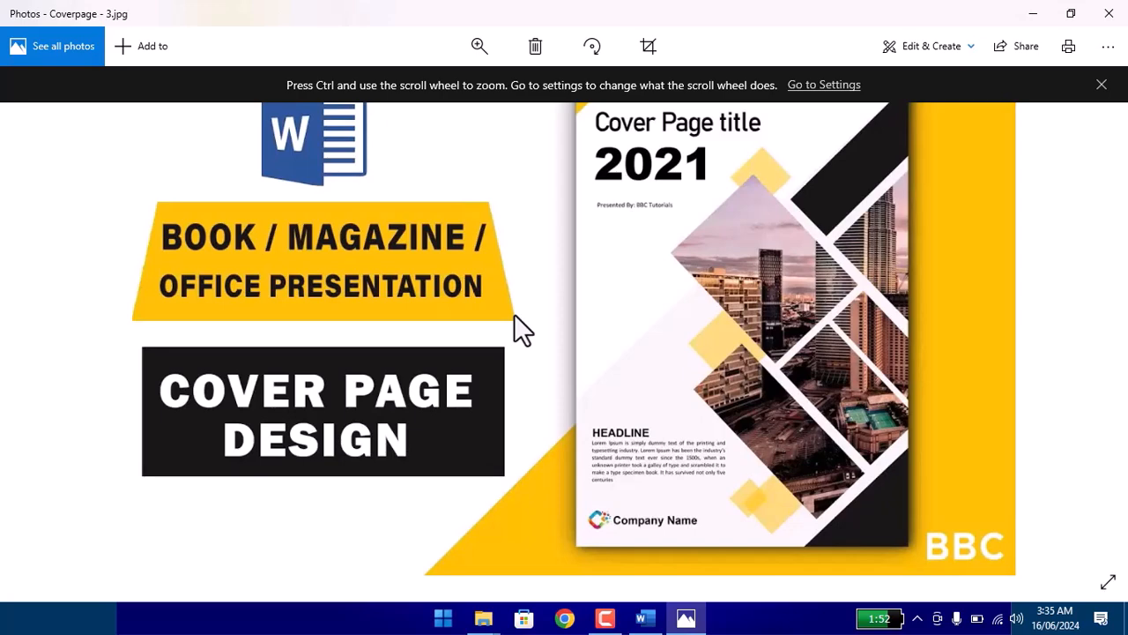
scroll(514, 313, "down", 1)
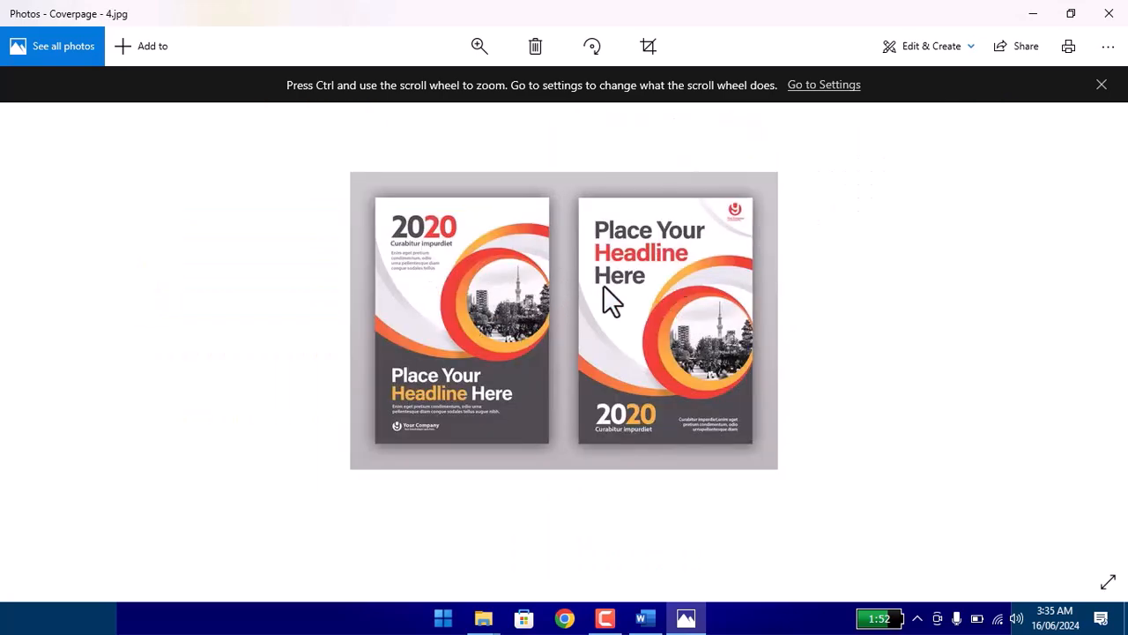
scroll(603, 284, "down", 1)
scroll(567, 271, "down", 1)
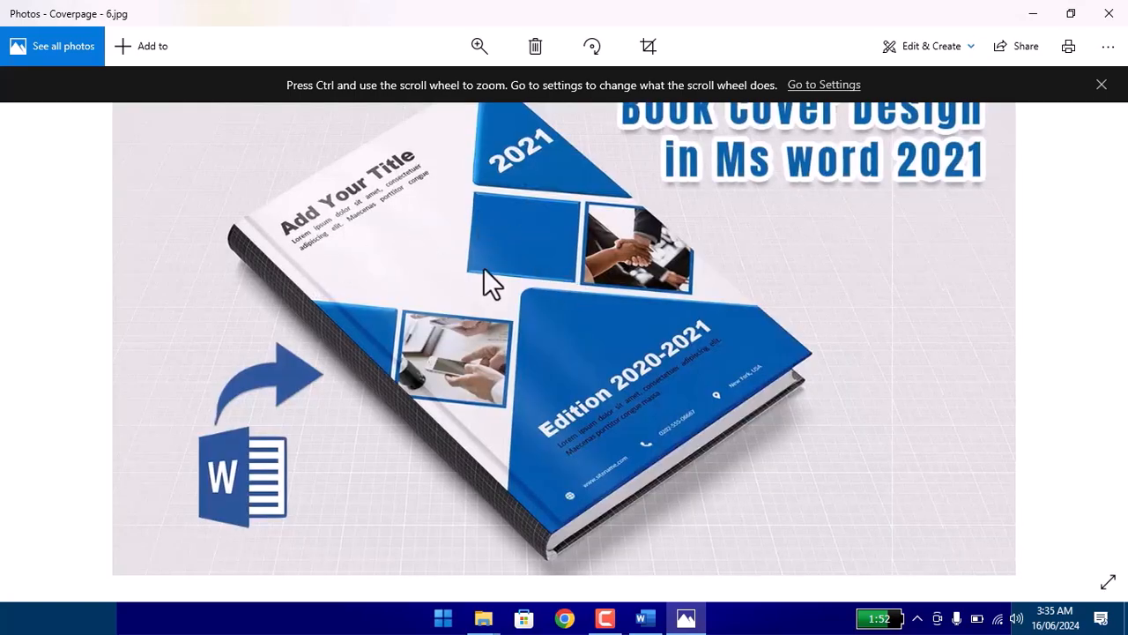
scroll(483, 267, "down", 1)
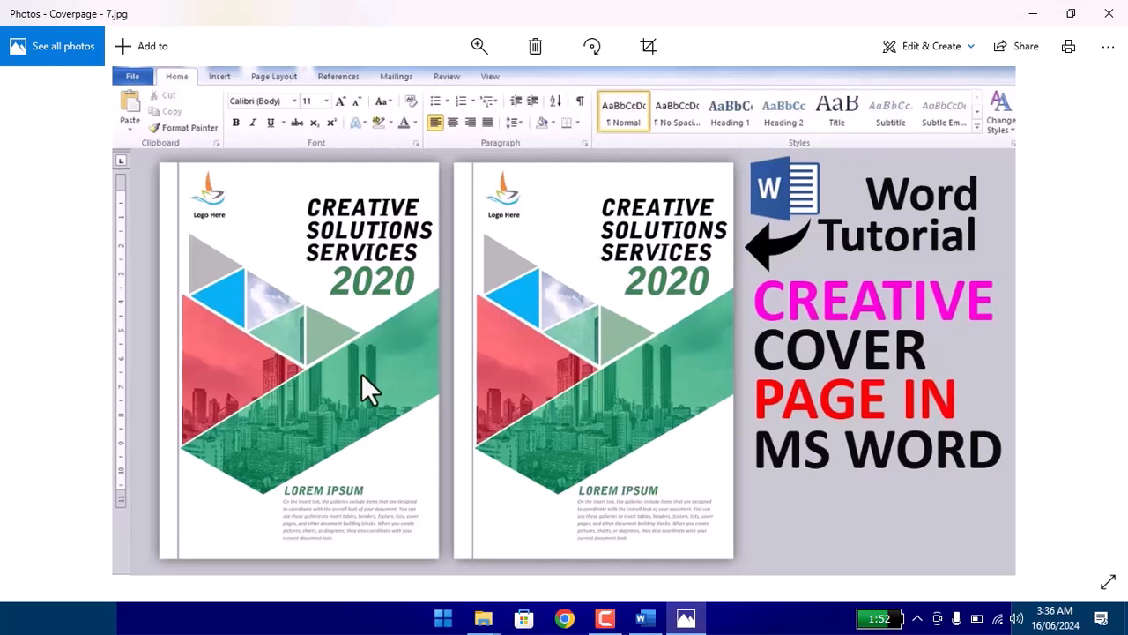
scroll(368, 388, "down", 1)
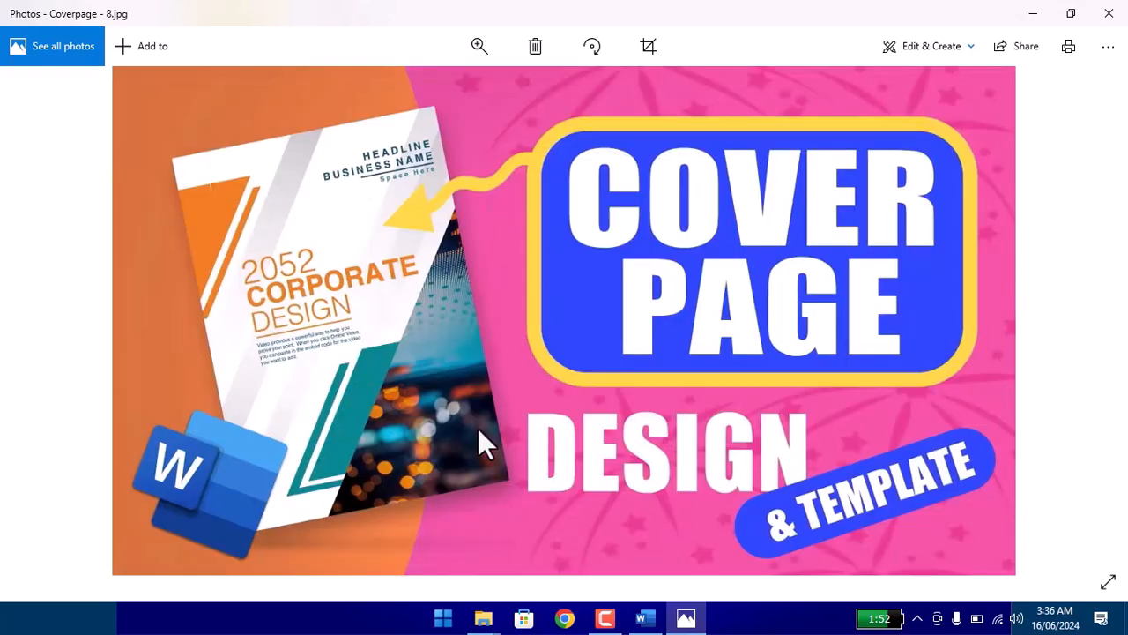
scroll(343, 355, "down", 1)
scroll(408, 348, "down", 1)
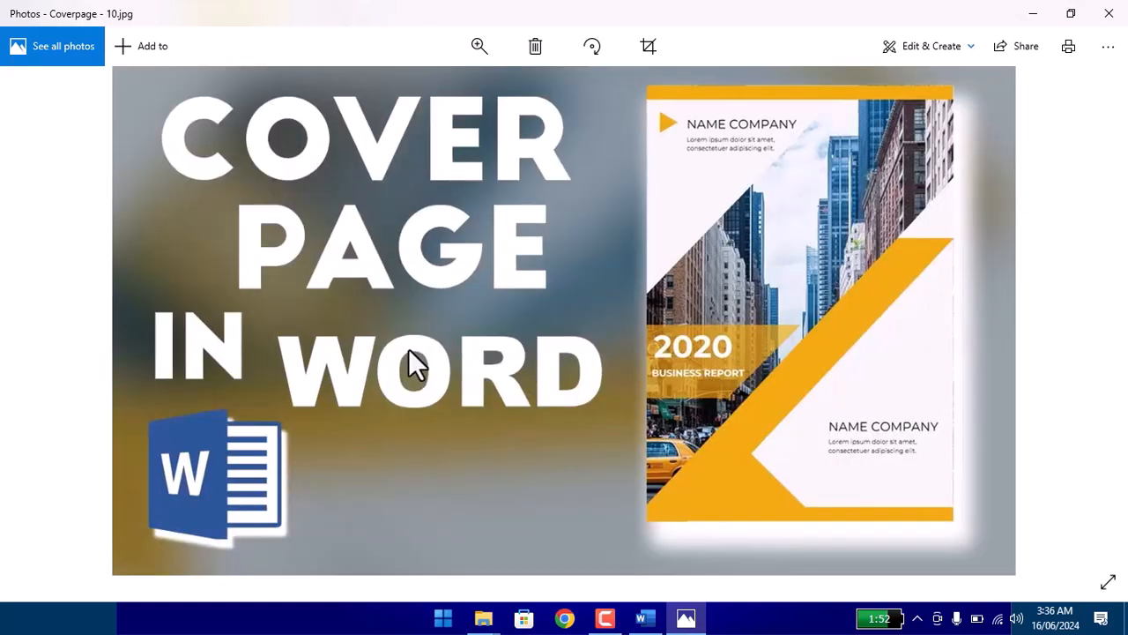
scroll(408, 348, "down", 1)
scroll(409, 348, "up", 1)
scroll(408, 348, "down", 2)
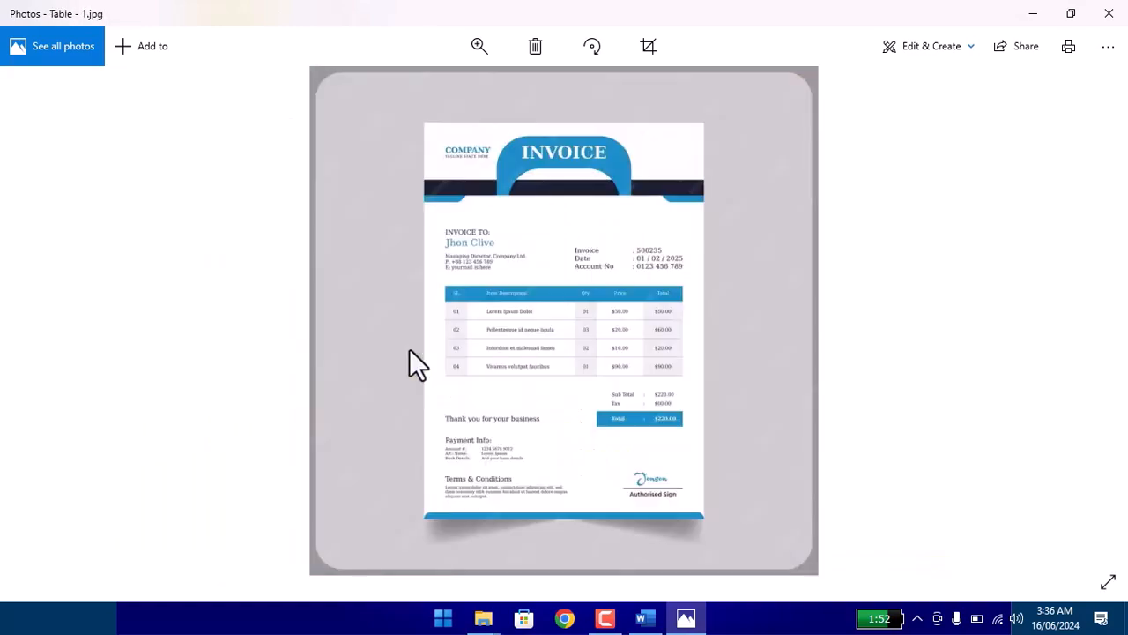
scroll(409, 348, "up", 1)
scroll(423, 344, "up", 2)
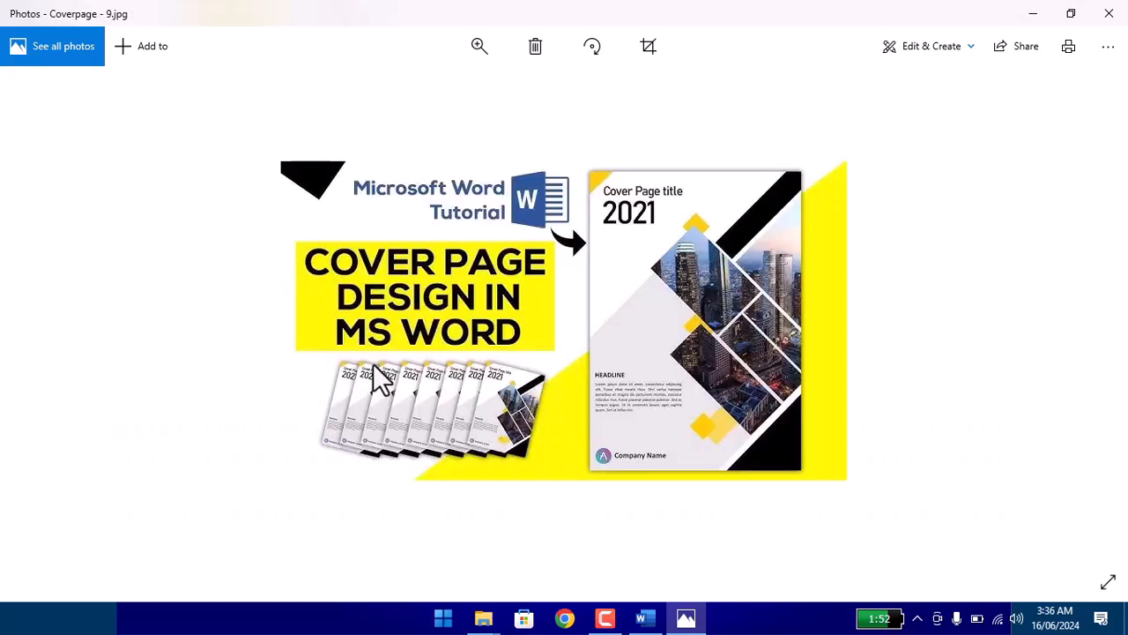
Close the sample image and its folder, and switch back to Document1 in Word.
left_click(1109, 13)
left_click(1113, 9)
right_click(479, 305)
left_click(529, 350)
left_click(665, 615)
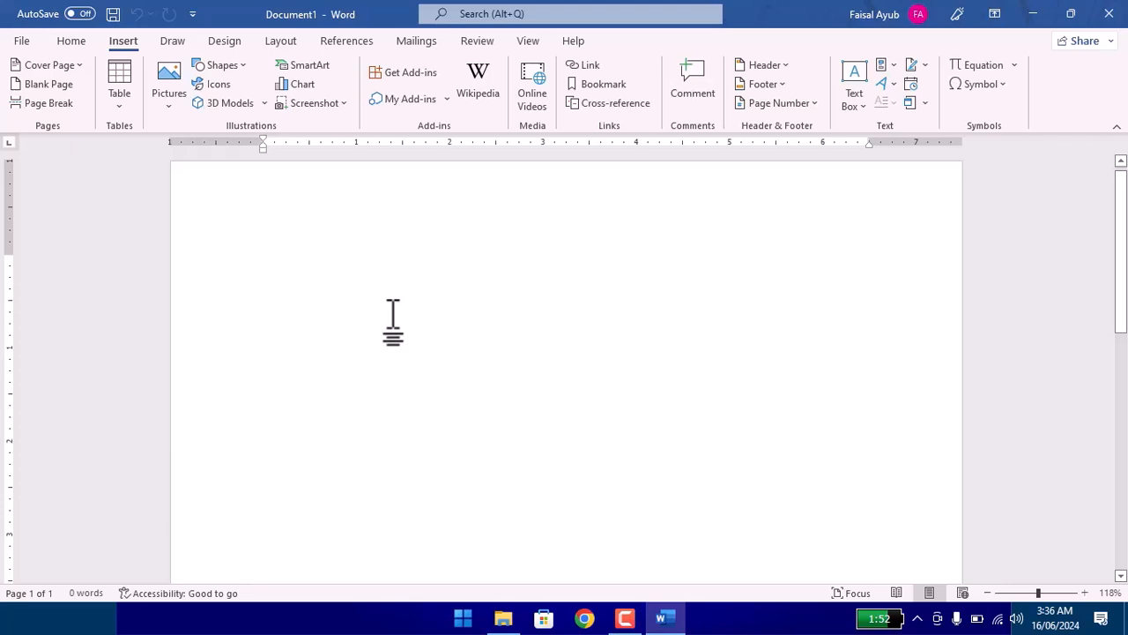
Fill the blank document with many pages of sample paragraphs using the =rand() function.
type("=rand(500")
key("Return")
key("BackSpace")
type(")")
key("Return")
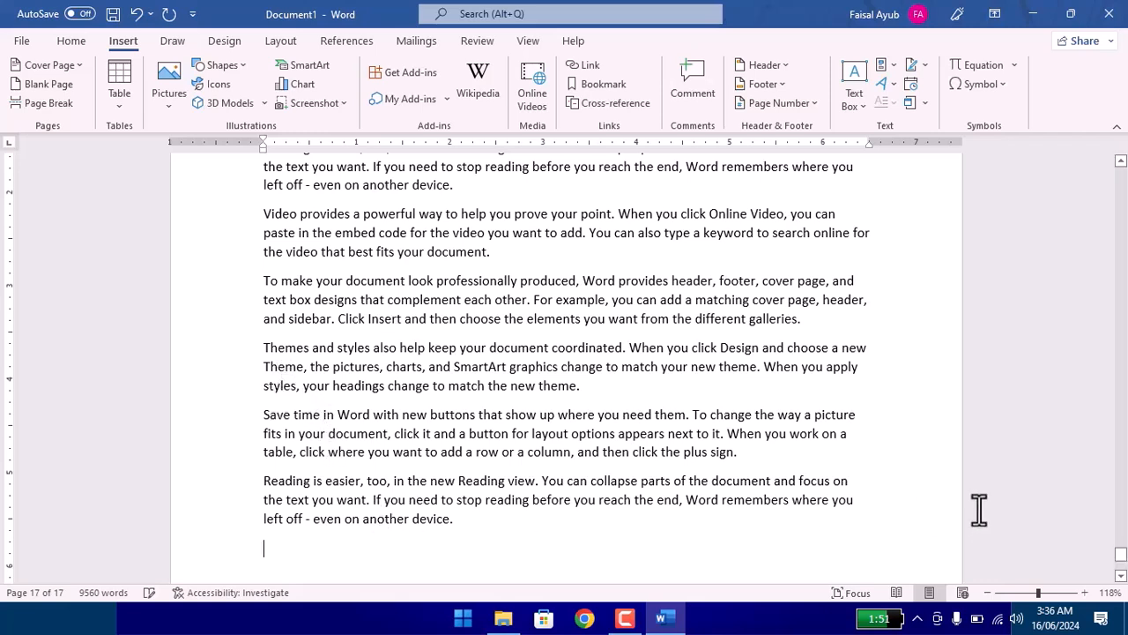
Insert the built-in Motion cover page in front of the sample text.
left_click_drag(1121, 556, 1121, 171)
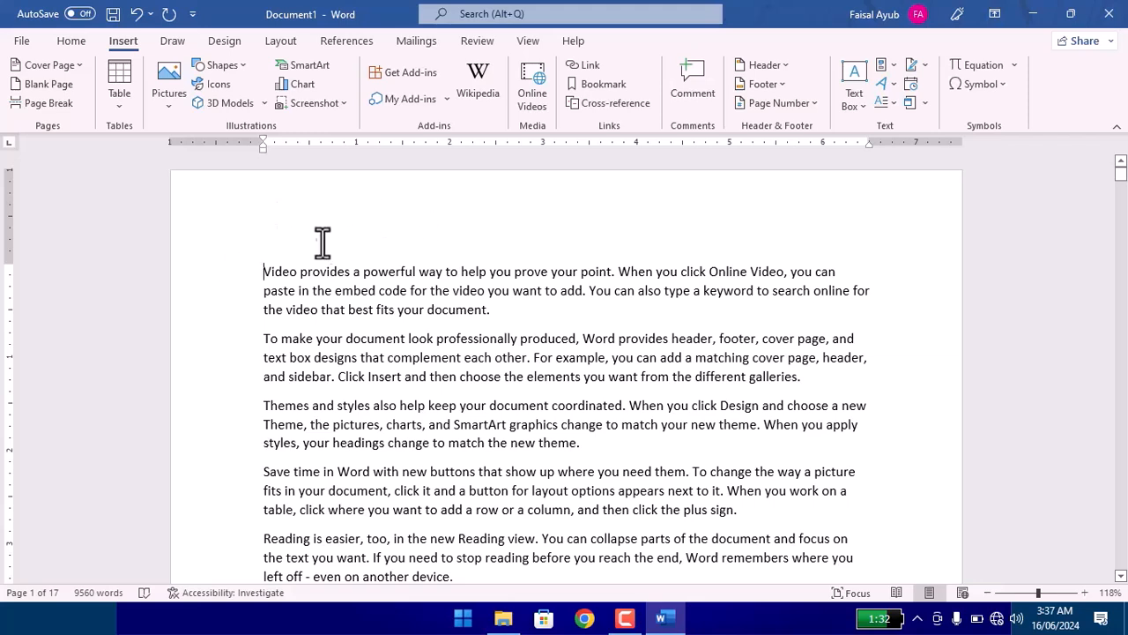
left_click(297, 273)
left_click(339, 273)
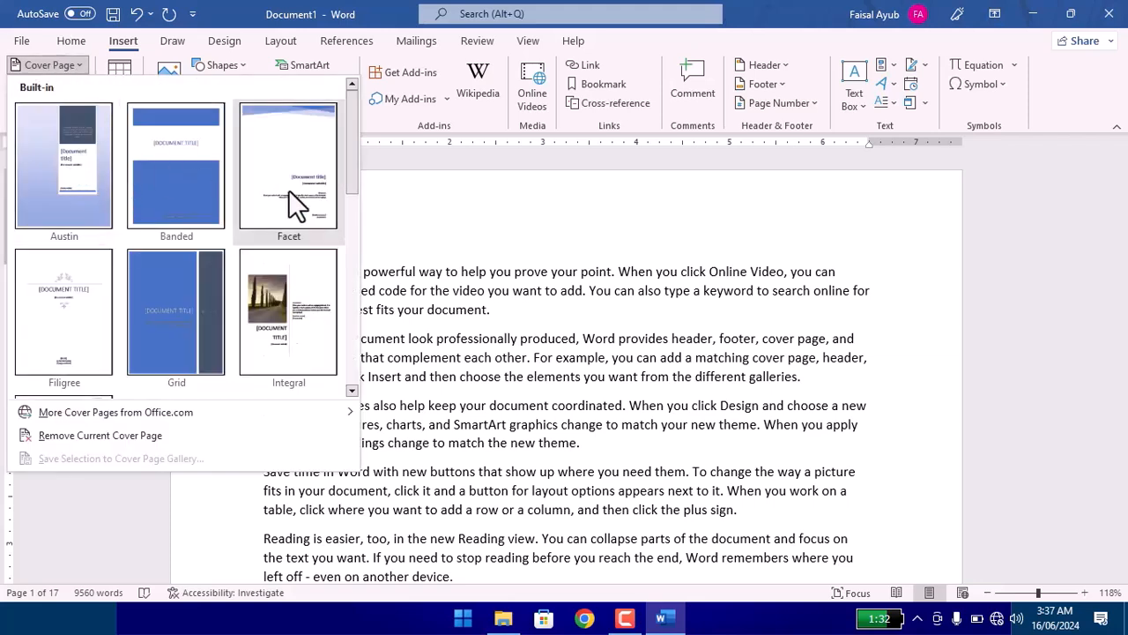
scroll(80, 313, "down", 5)
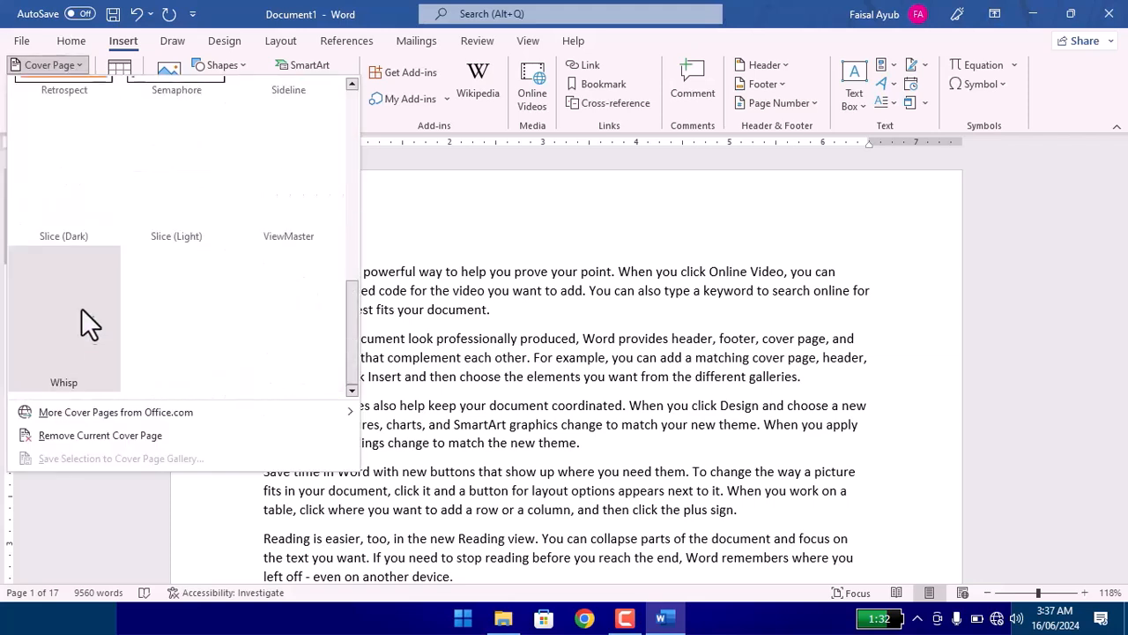
scroll(93, 324, "up", 5)
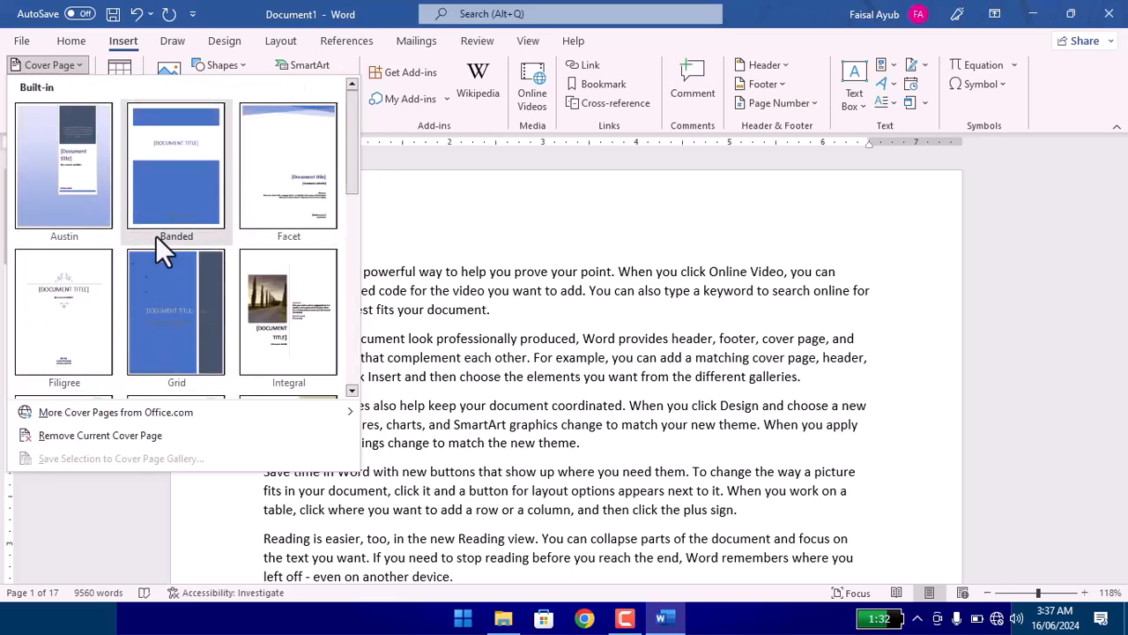
scroll(98, 317, "down", 5)
scroll(84, 300, "up", 4)
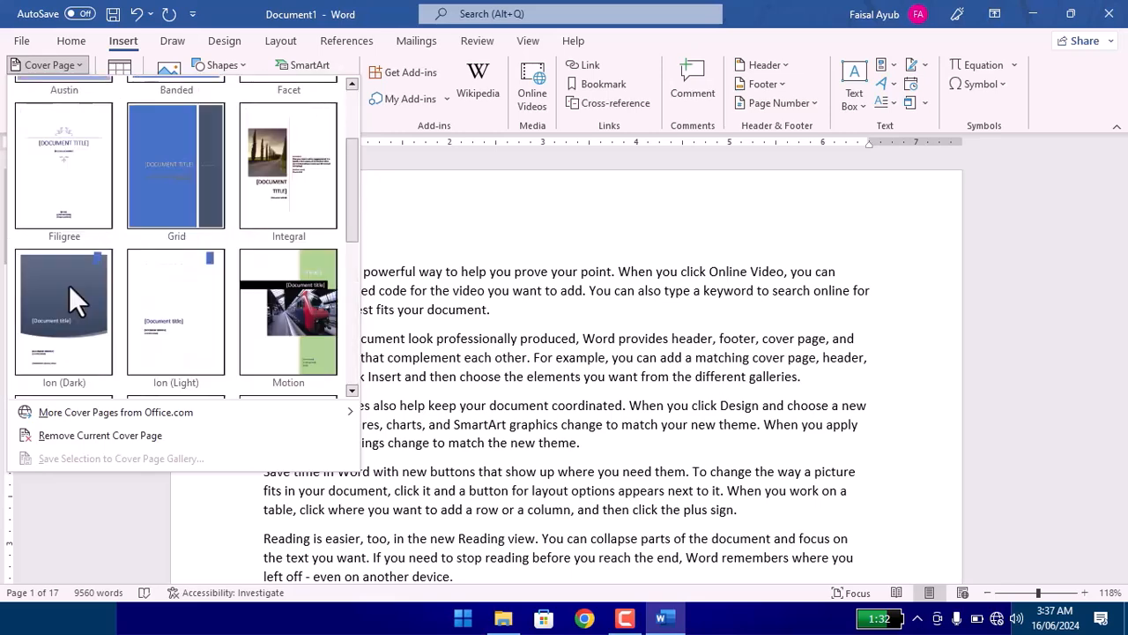
left_click(319, 298)
scroll(542, 352, "down", 5)
scroll(544, 358, "down", 3)
scroll(544, 361, "up", 6)
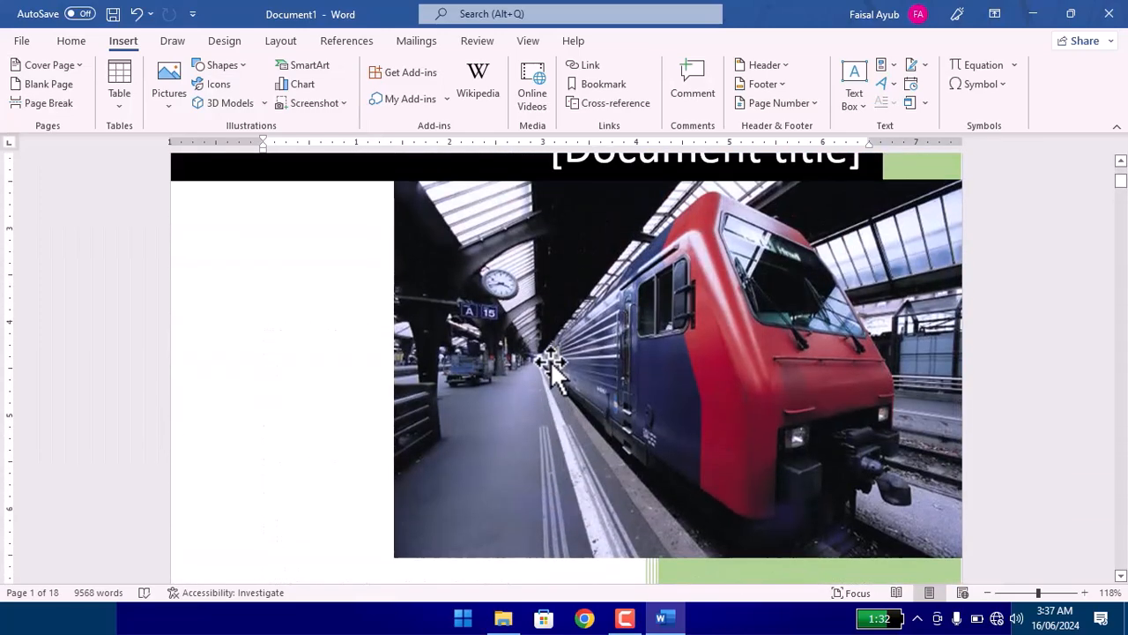
Undo the insertion of the Motion cover page.
key("ctrl+z")
scroll(256, 212, "up", 1)
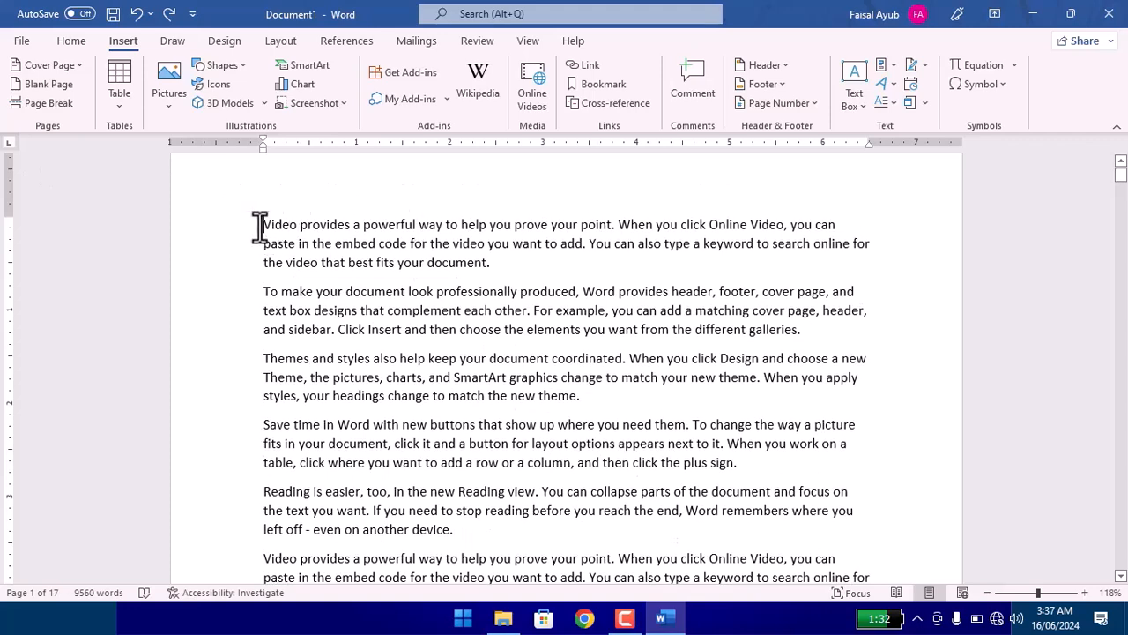
scroll(177, 207, "up", 1)
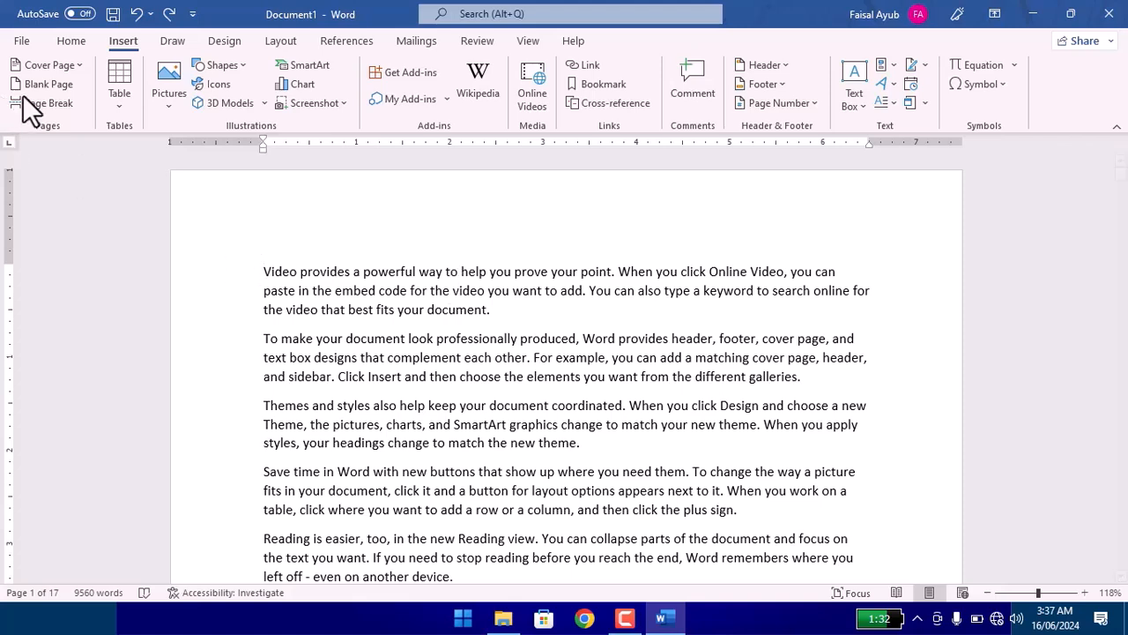
Insert the Insight 2 cover page from the additional Office.com designs and check its picture and placeholders.
left_click(65, 70)
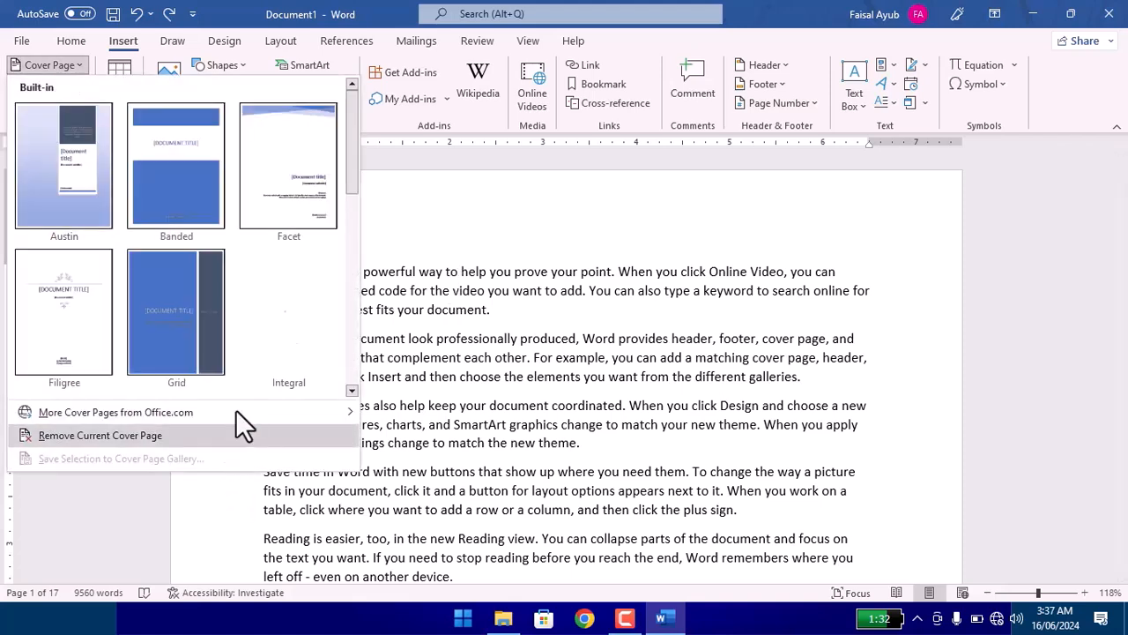
mouse_move(235, 410)
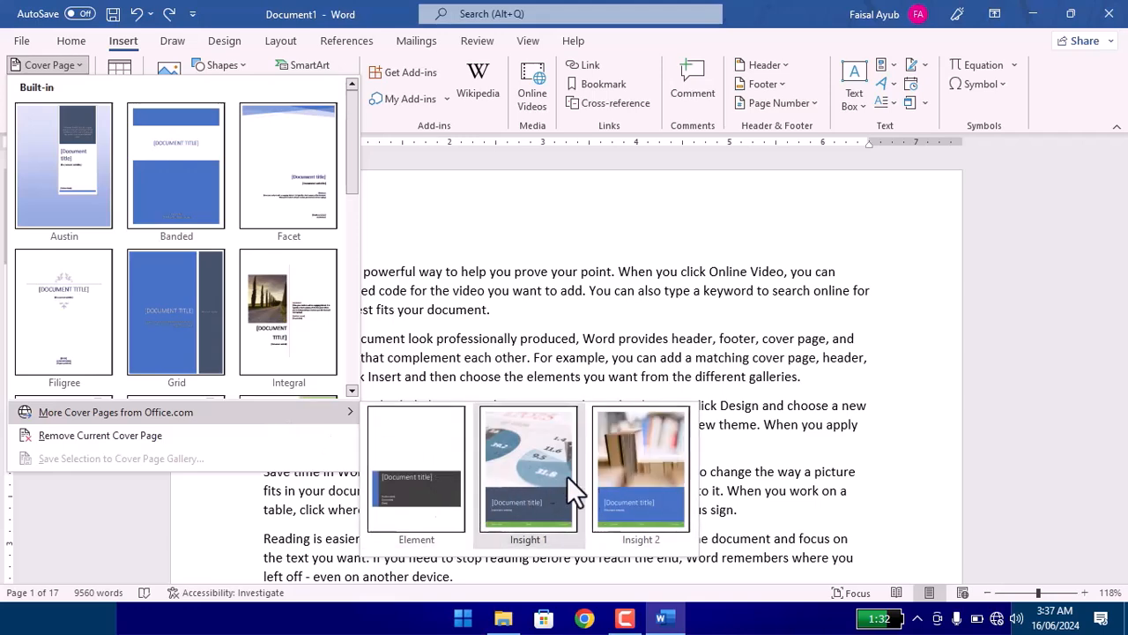
left_click(626, 464)
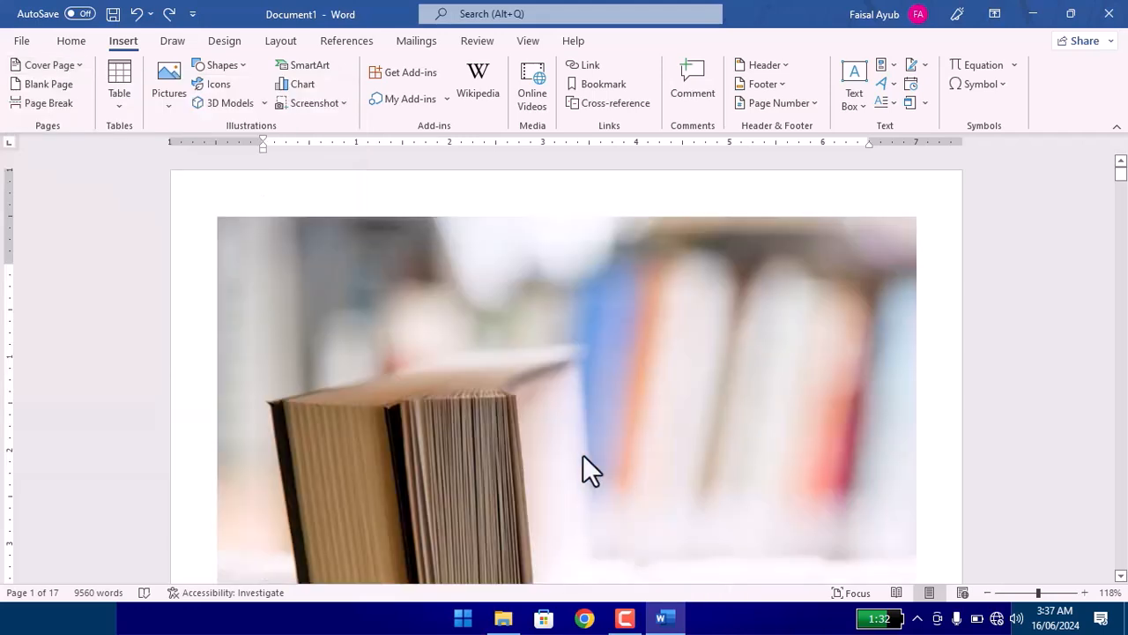
scroll(391, 330, "down", 10)
scroll(392, 330, "up", 5)
scroll(392, 331, "up", 6)
scroll(396, 329, "down", 5)
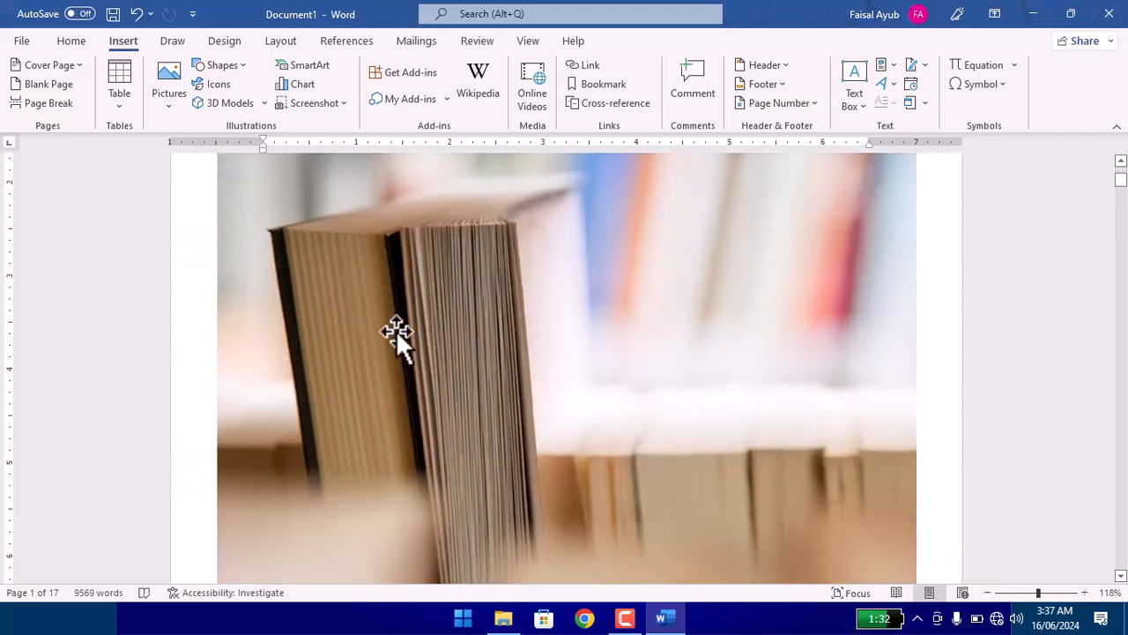
left_click(617, 320)
scroll(591, 397, "down", 4)
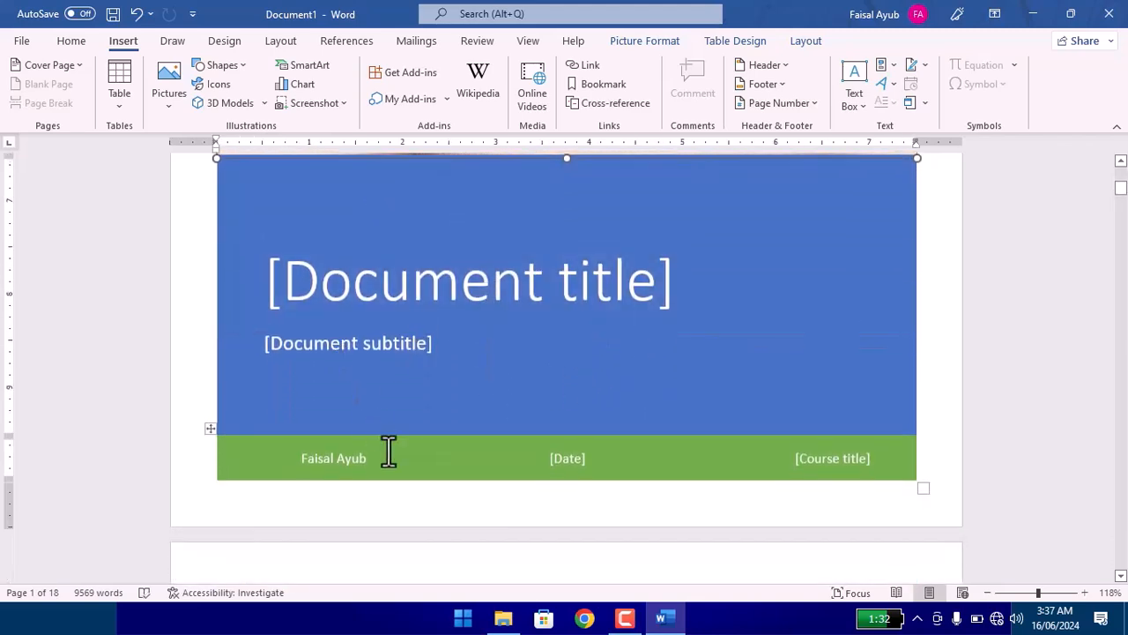
scroll(387, 441, "up", 5)
scroll(393, 437, "up", 1)
scroll(393, 437, "down", 10)
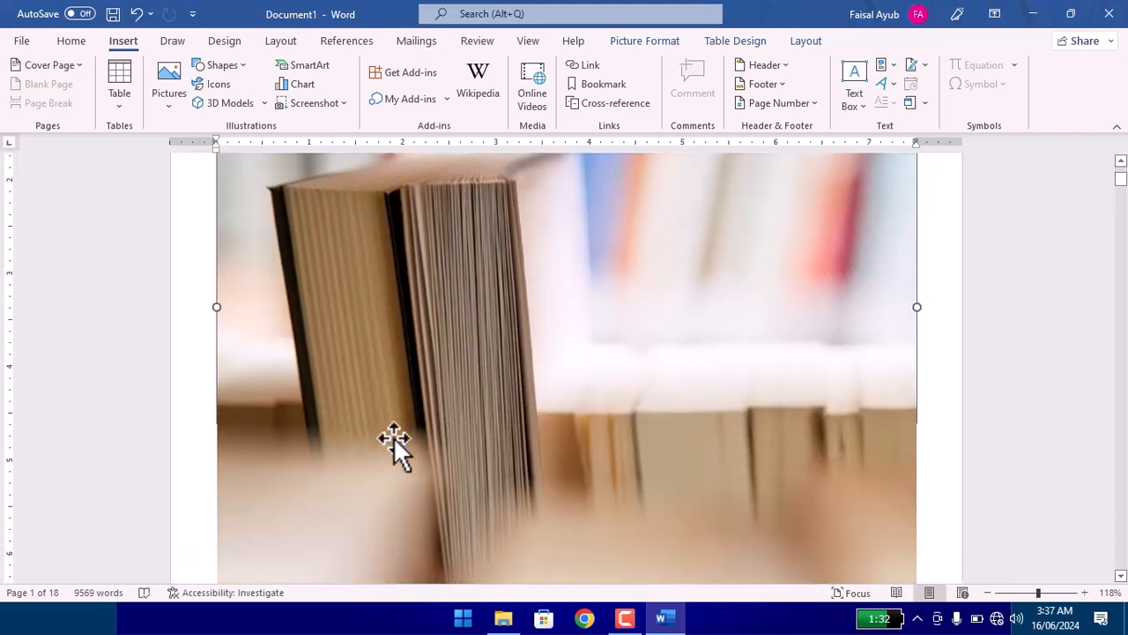
Replace the cover page's document title placeholder with "MS OFFICE Notes".
left_click(397, 193)
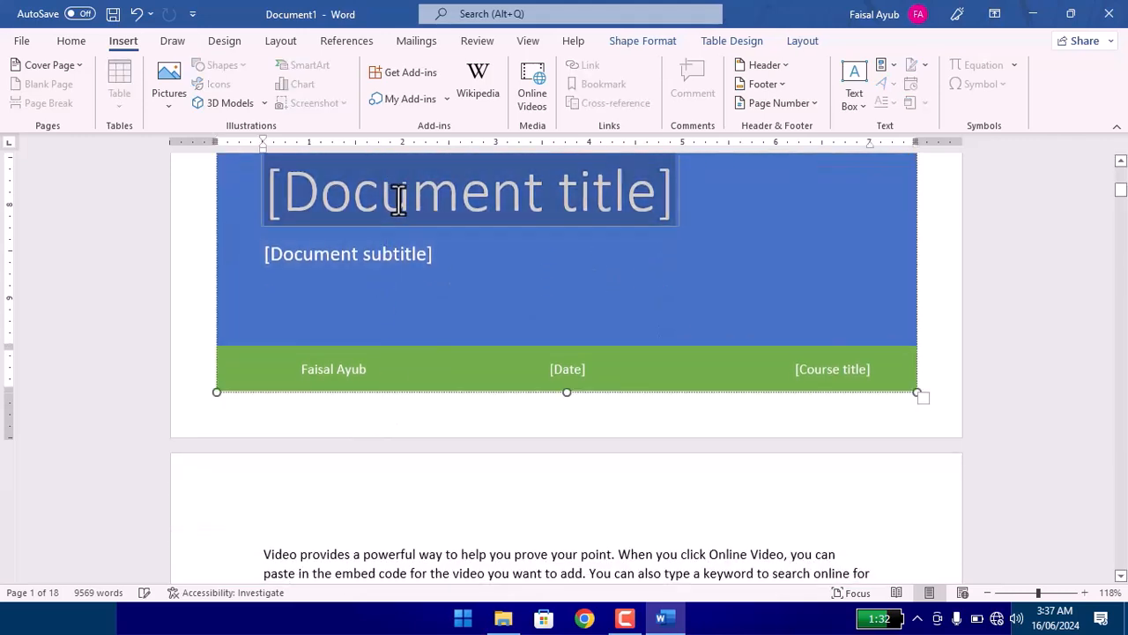
type("MS OFFICE")
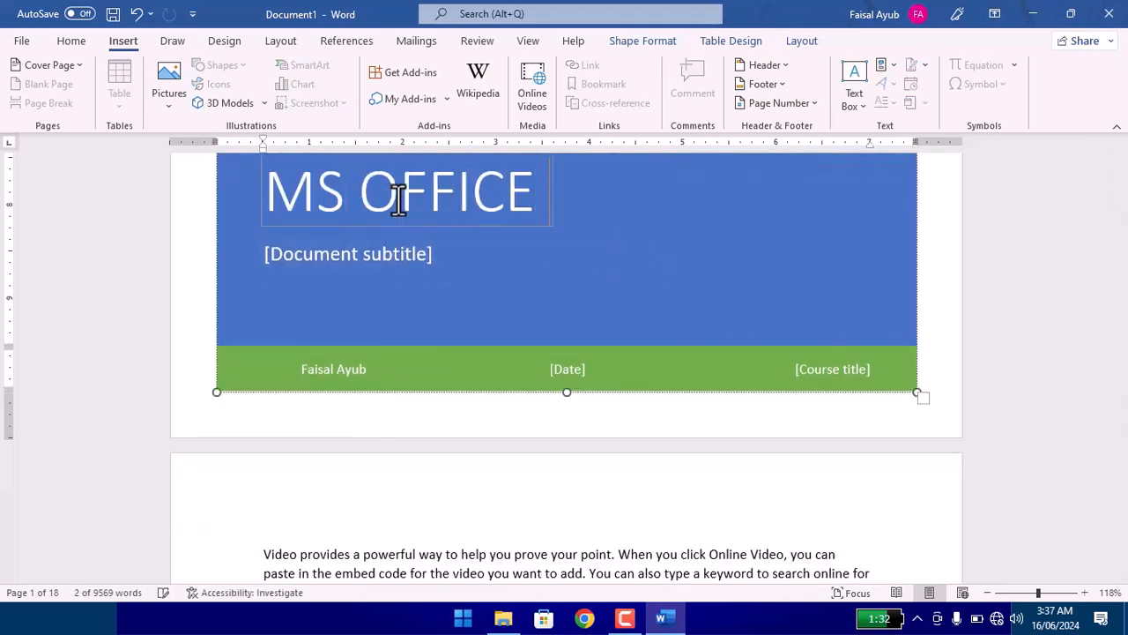
type(" NOtes")
key("BackSpace")
key("BackSpace")
type("s")
Replace the cover page's subtitle placeholder with "Prepared by Lec." followed by the lecturer's full name.
left_click(301, 253)
type("prepared by L")
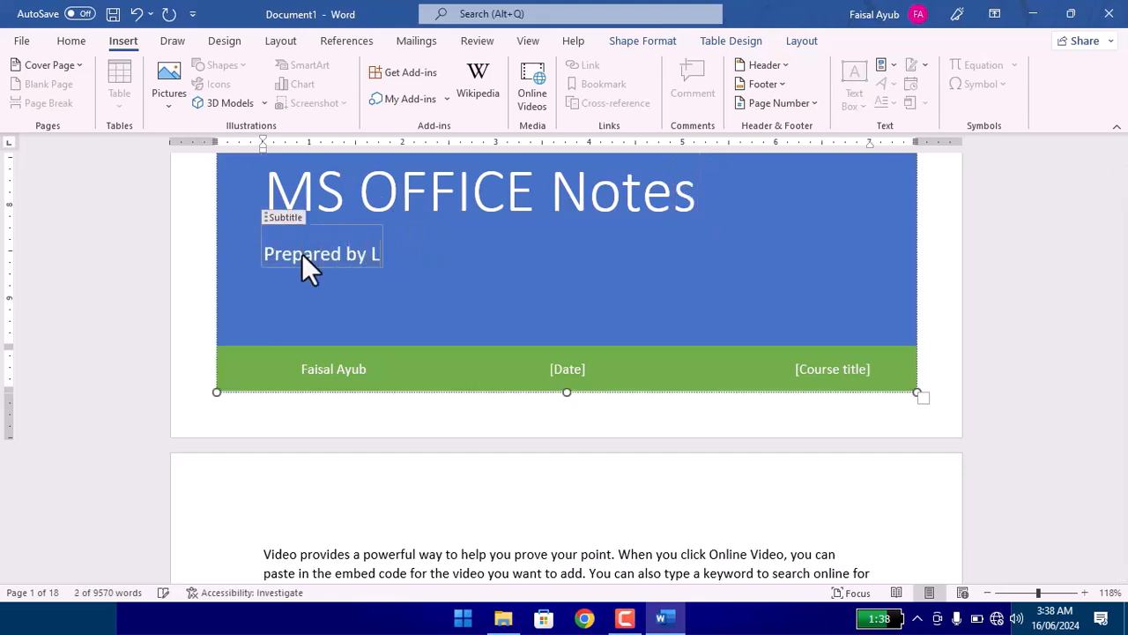
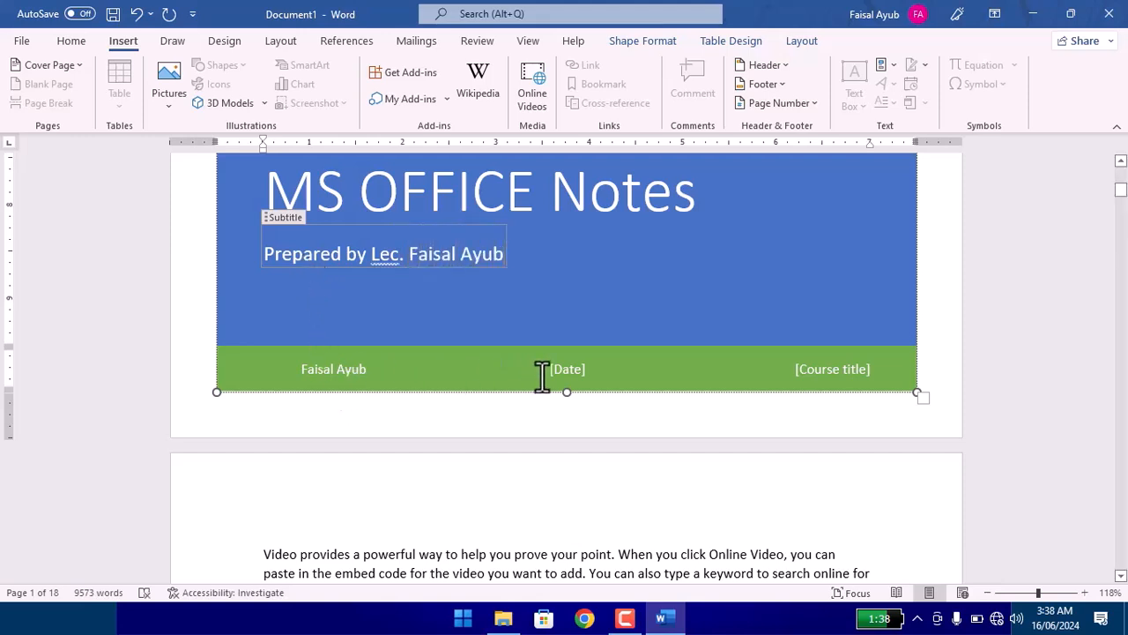
Set the cover page's date field to 24 January 2013.
left_click(569, 372)
left_click(605, 370)
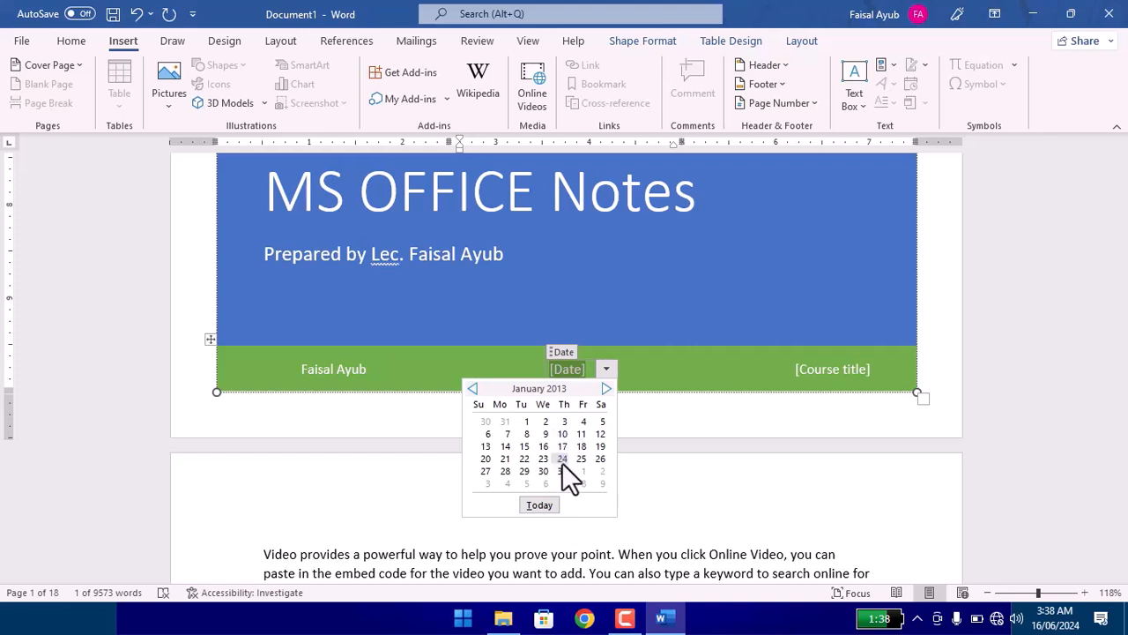
left_click(563, 460)
Replace the cover page's course title placeholder with "MS WORD, MS EXCEL, MS Powerpoint" and leave the cover block.
left_click(834, 372)
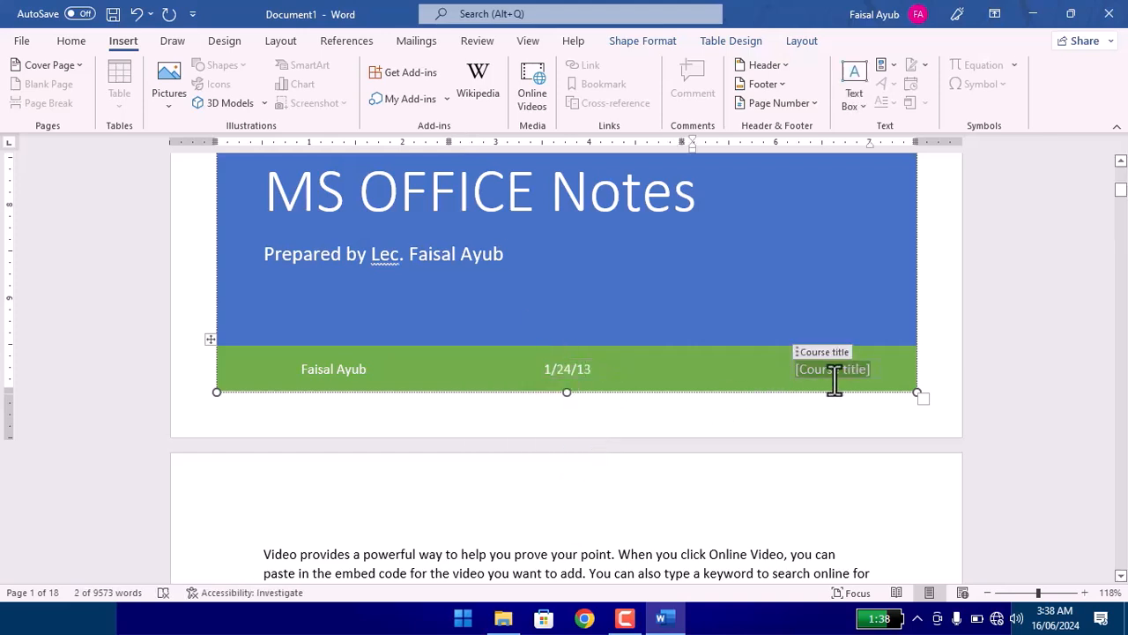
type("MS WORD MSE")
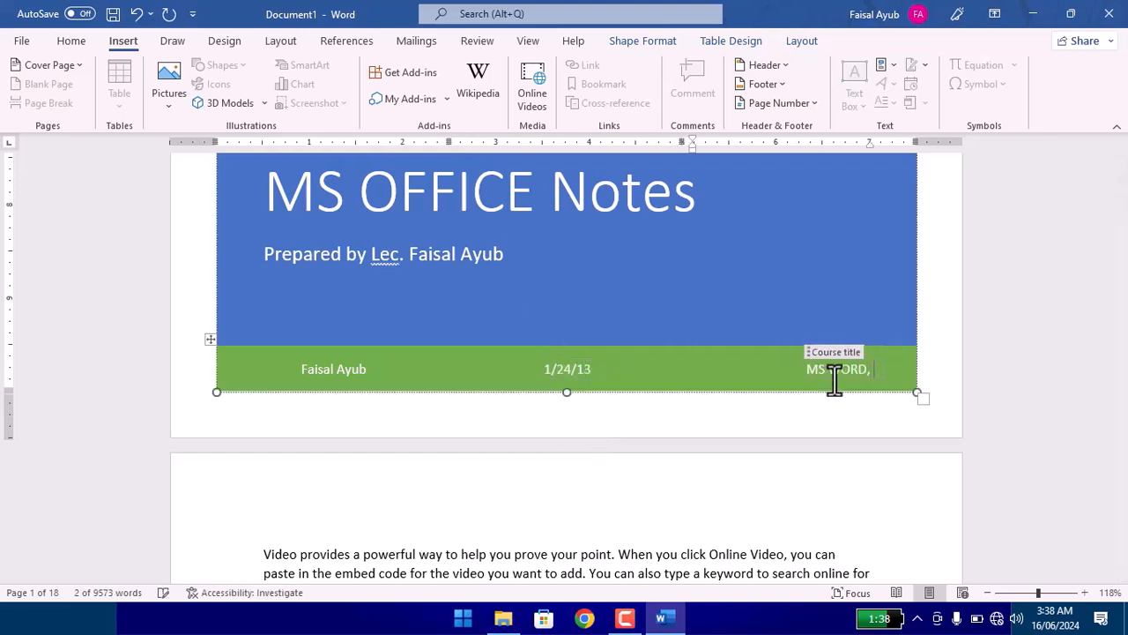
type(" E")
key("BackSpace")
key("BackSpace")
key("BackSpace")
type("EXCEL, ")
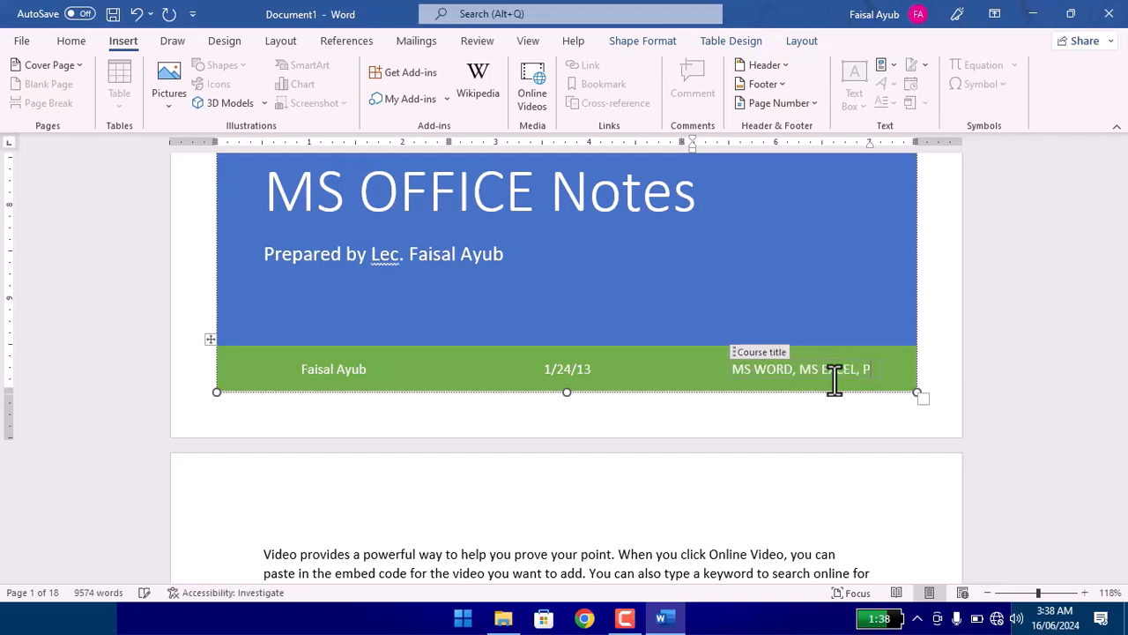
type("MS Power")
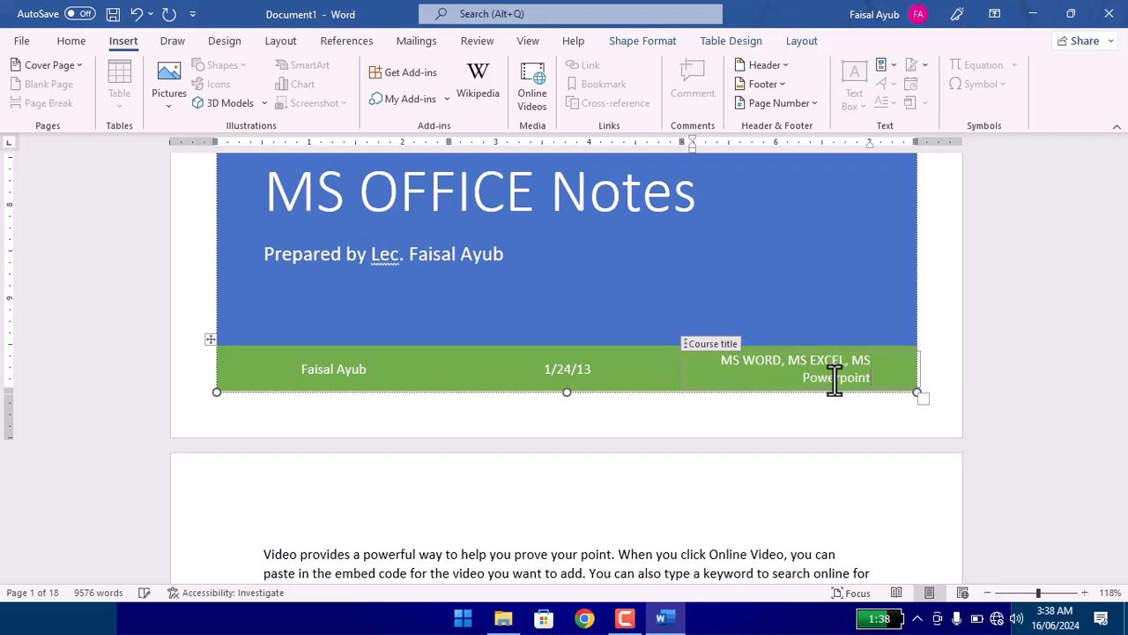
type("point")
left_click(732, 295)
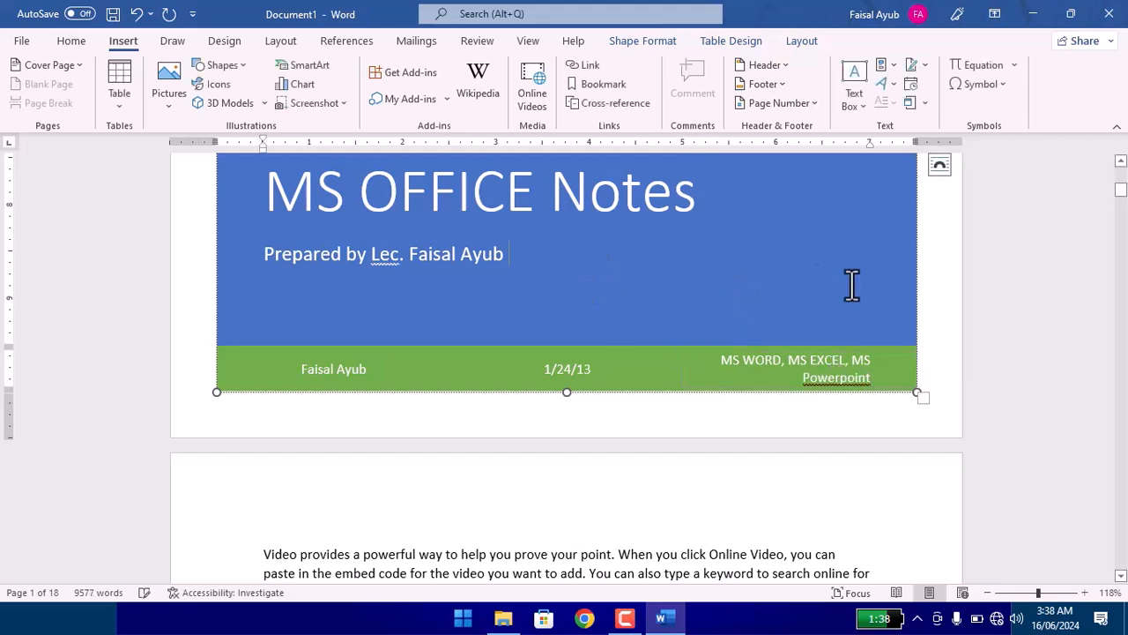
left_click(951, 300)
Review the finished cover page and the page after it in the print preview, then return to the document.
scroll(953, 302, "up", 5)
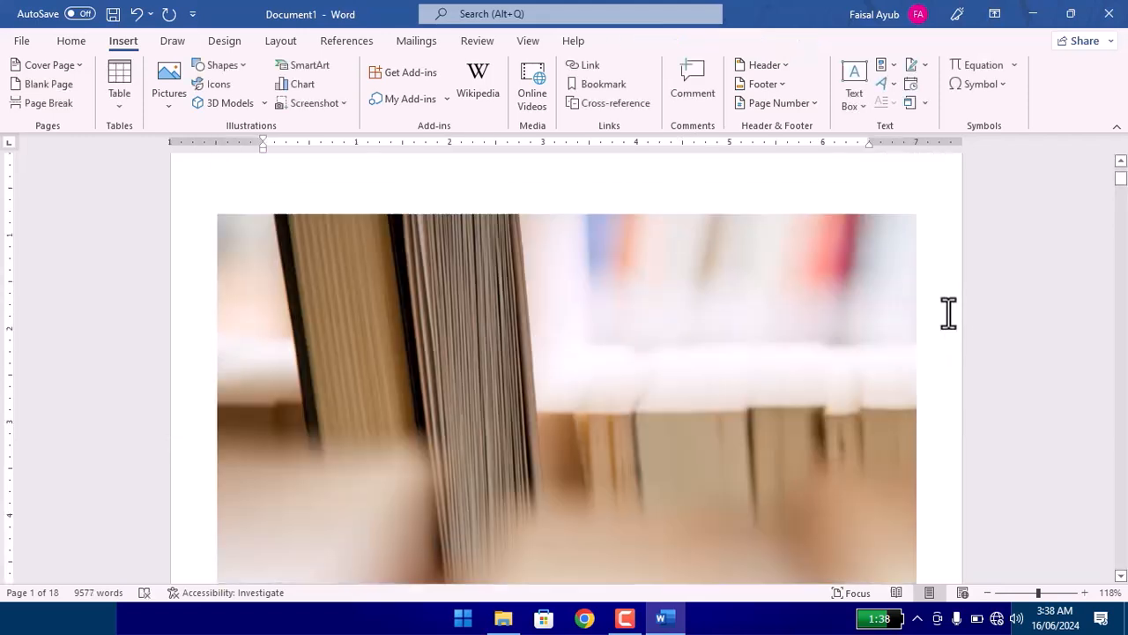
scroll(767, 340, "down", 4)
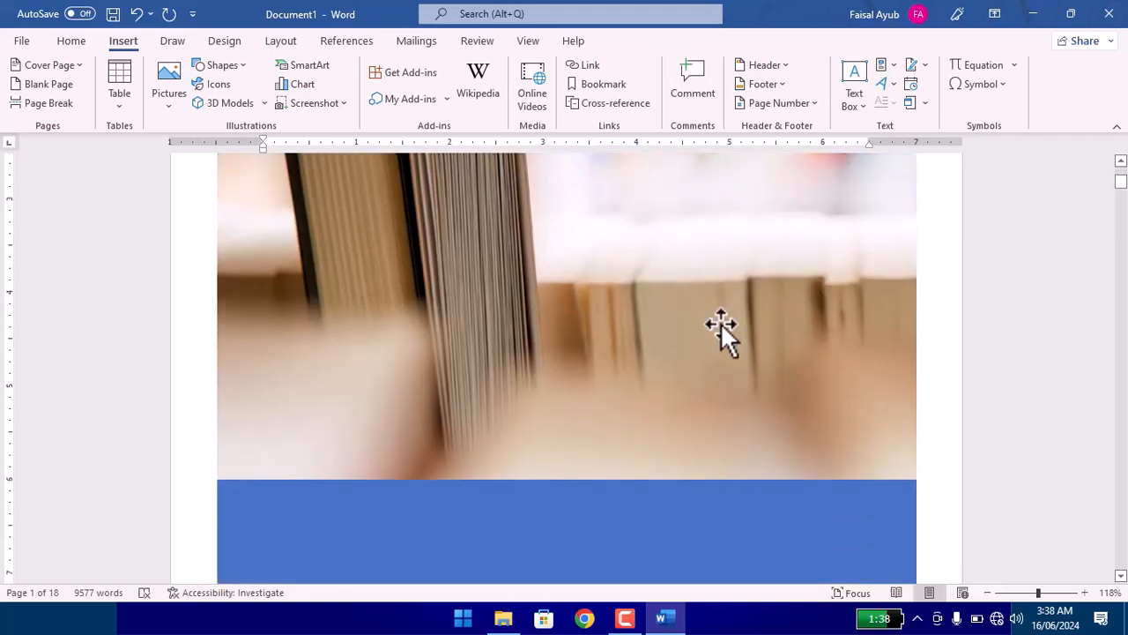
key("ctrl+p")
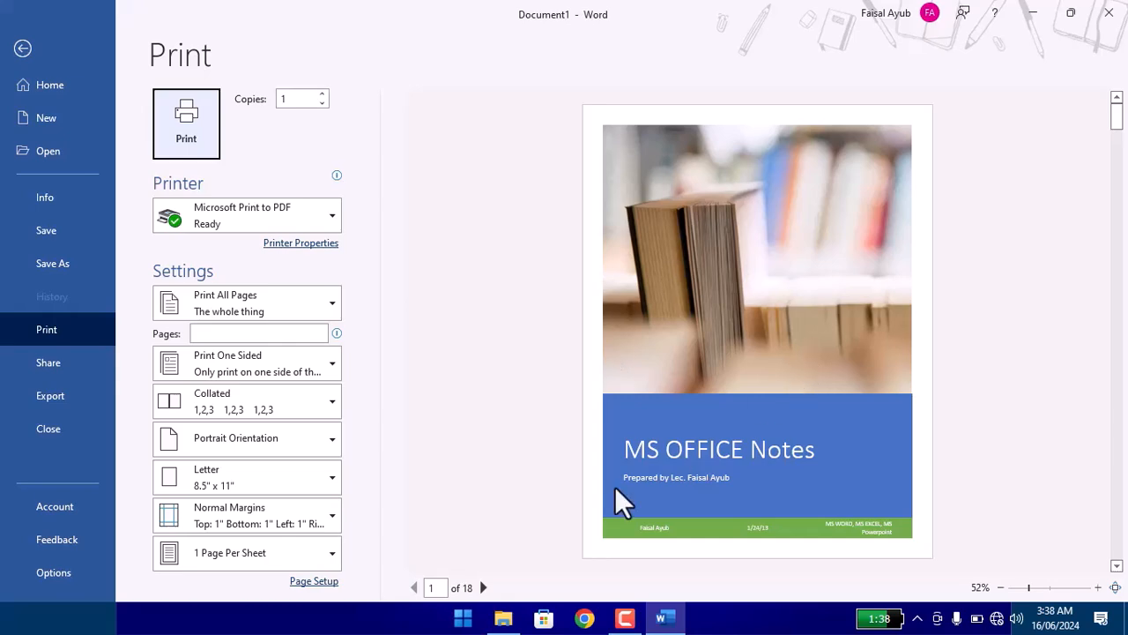
left_click(483, 587)
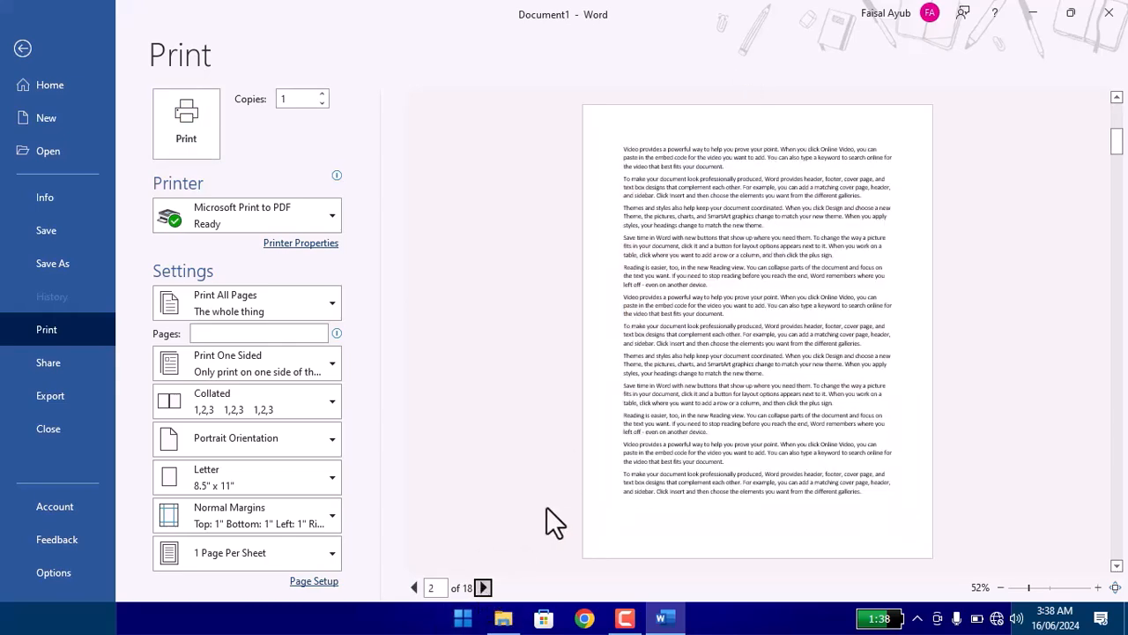
key("Escape")
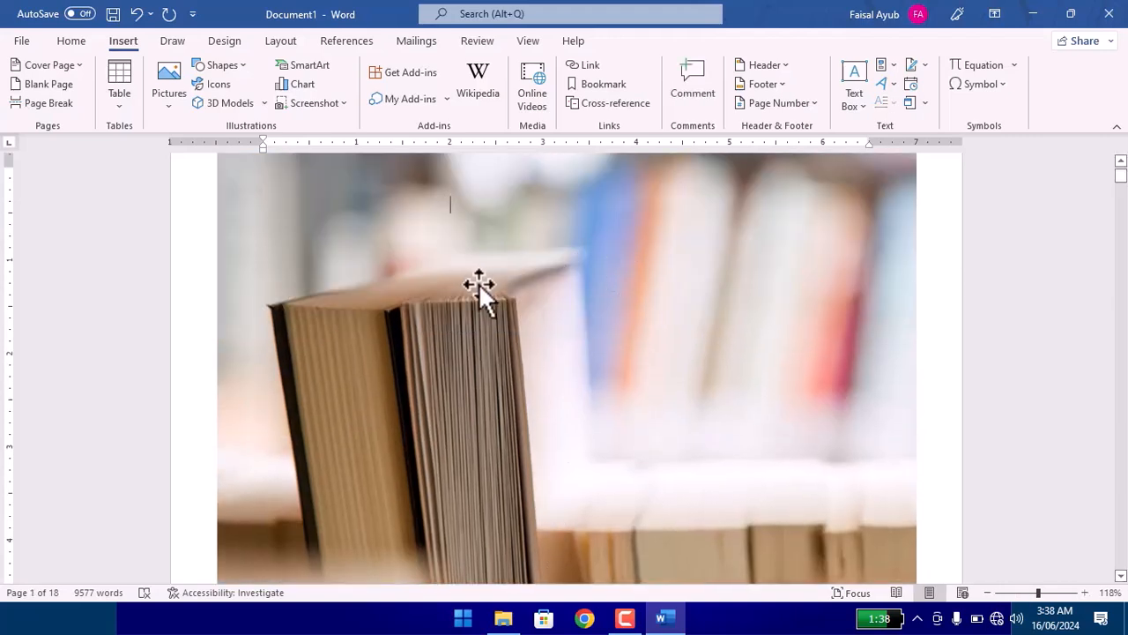
left_click(48, 65)
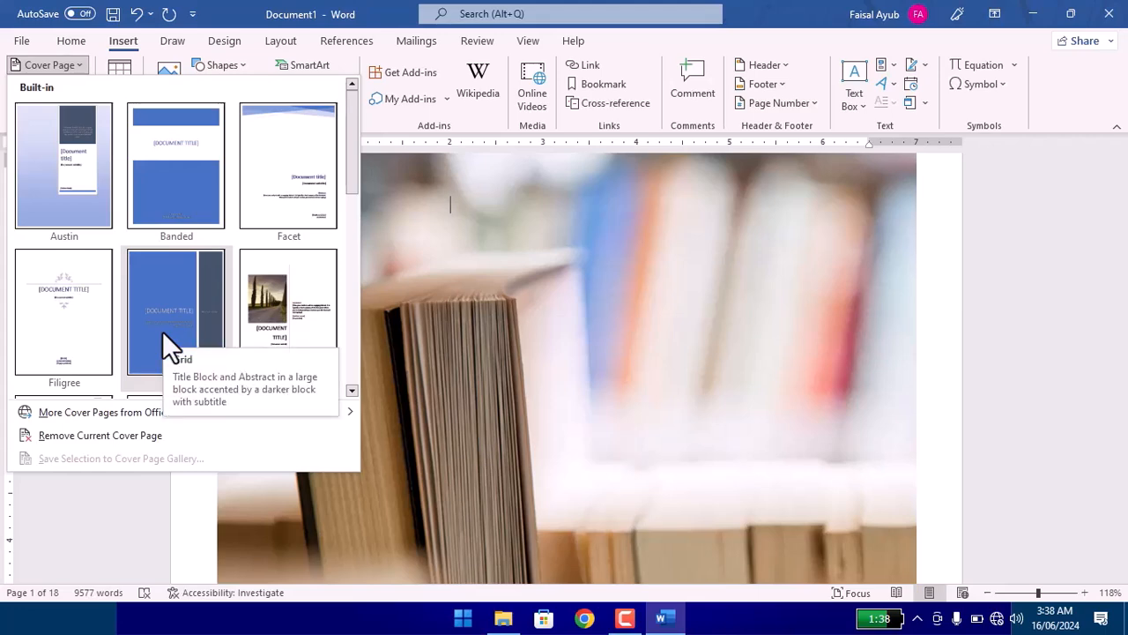
left_click(1018, 376)
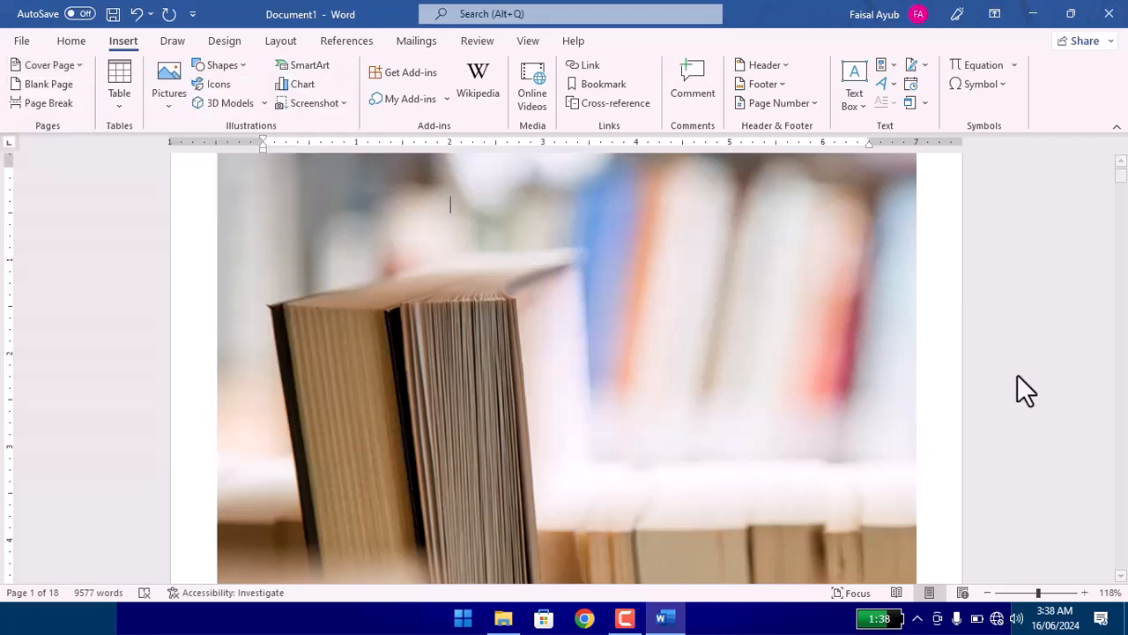
Insert a blank page between the cover page and the first paragraph of the sample text.
scroll(601, 414, "down", 5)
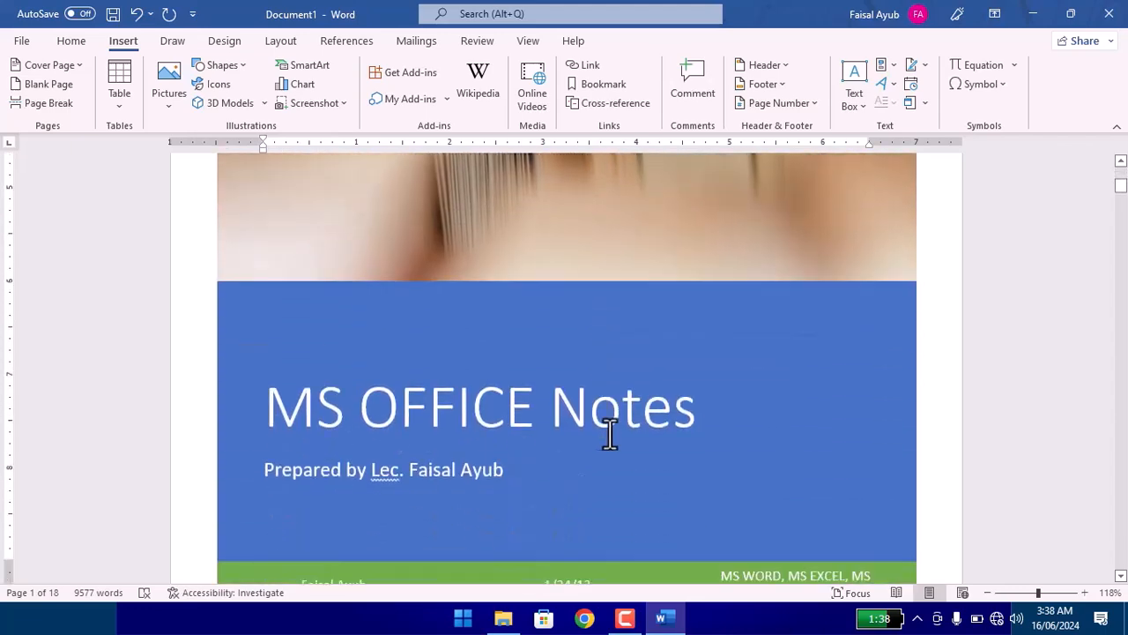
scroll(430, 450, "down", 3)
scroll(429, 450, "down", 1)
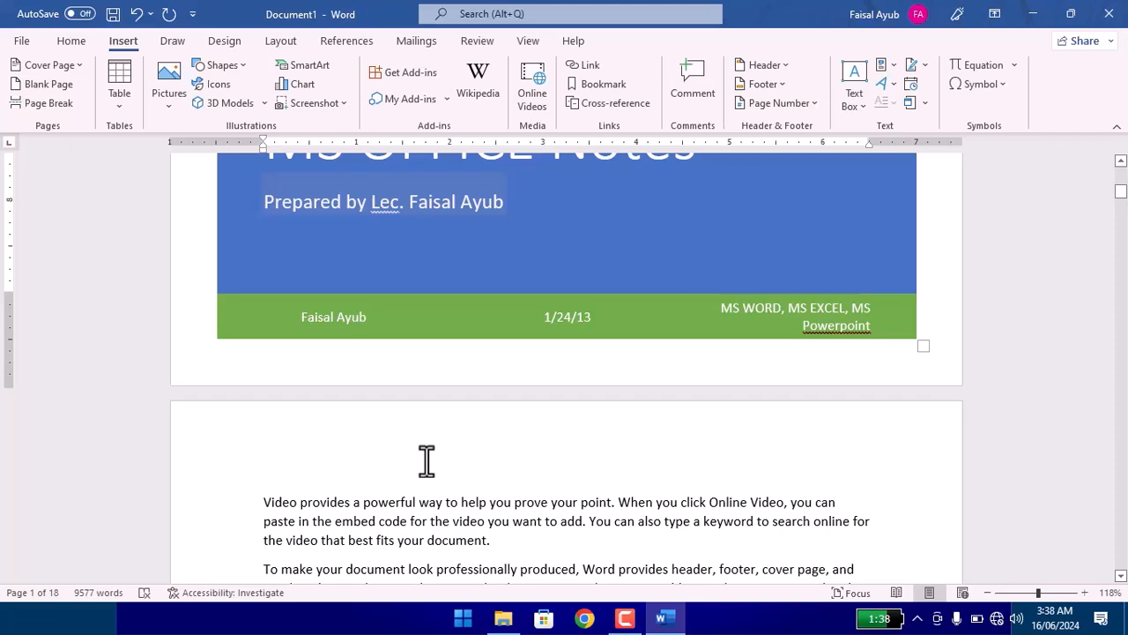
scroll(333, 445, "down", 2)
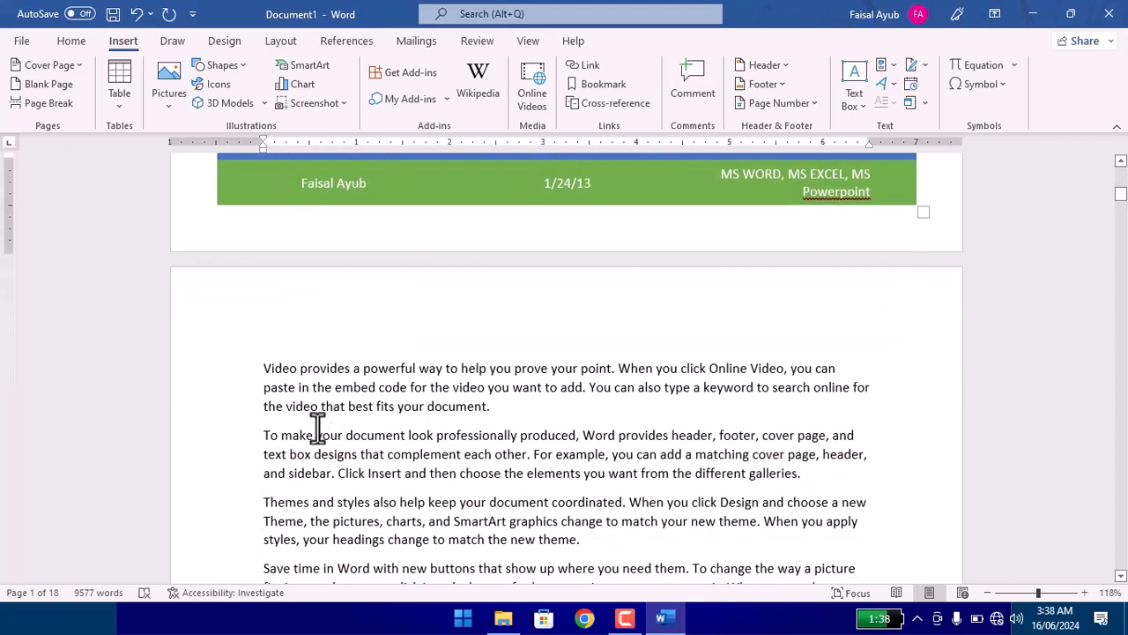
left_click(260, 366)
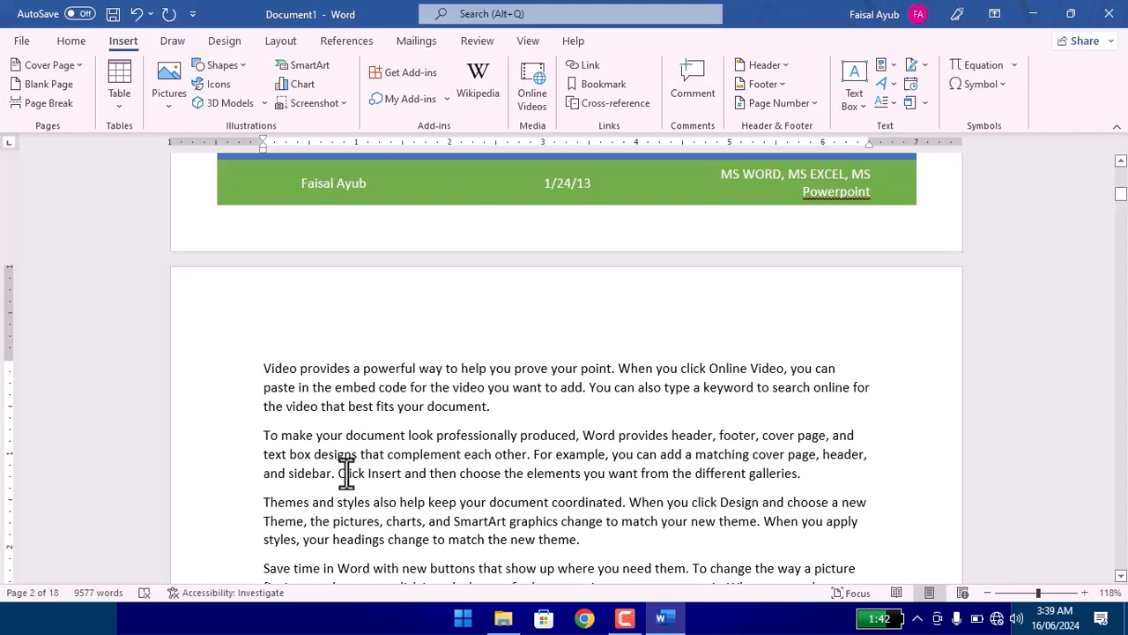
left_click(42, 88)
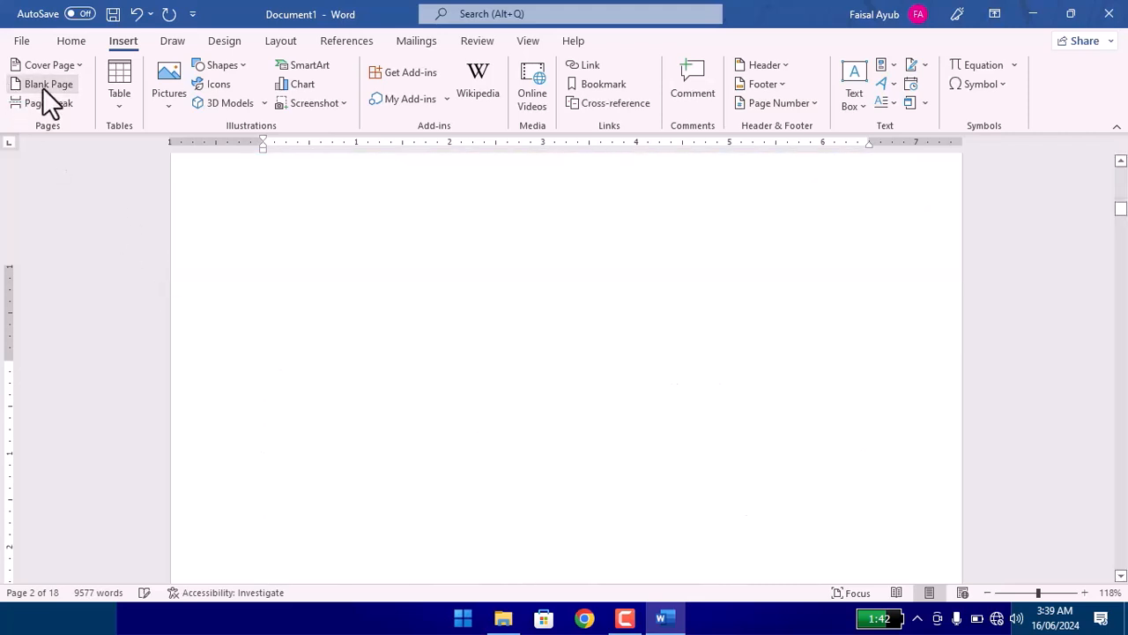
scroll(388, 324, "up", 3)
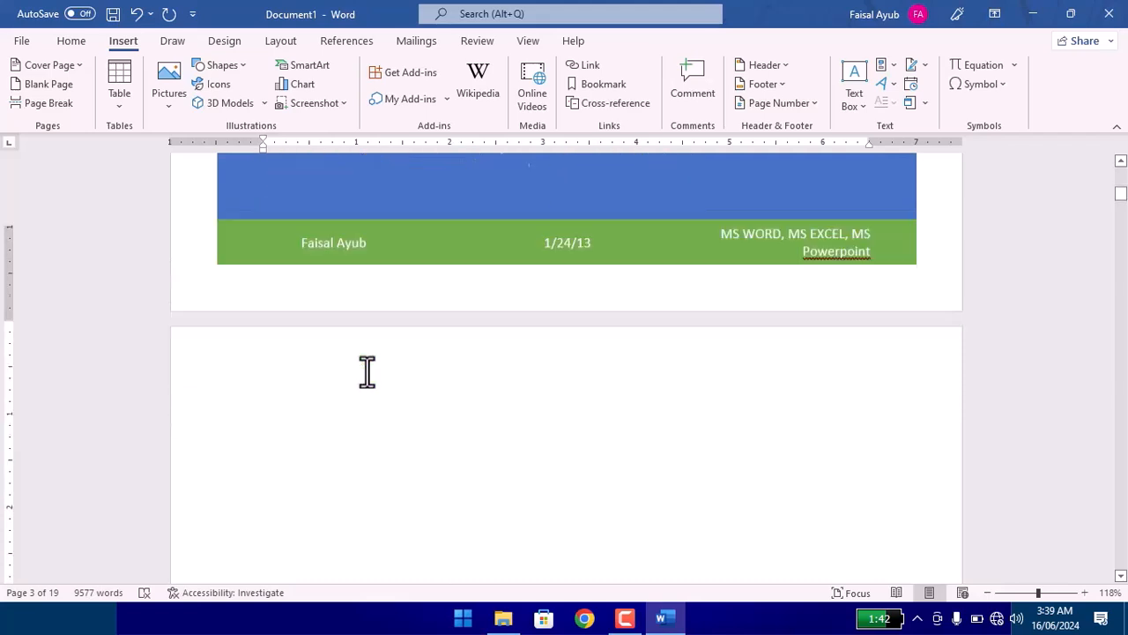
Add the centred heading "Table of Contents" at the start of the new blank page.
scroll(365, 373, "down", 4)
double_click(256, 293)
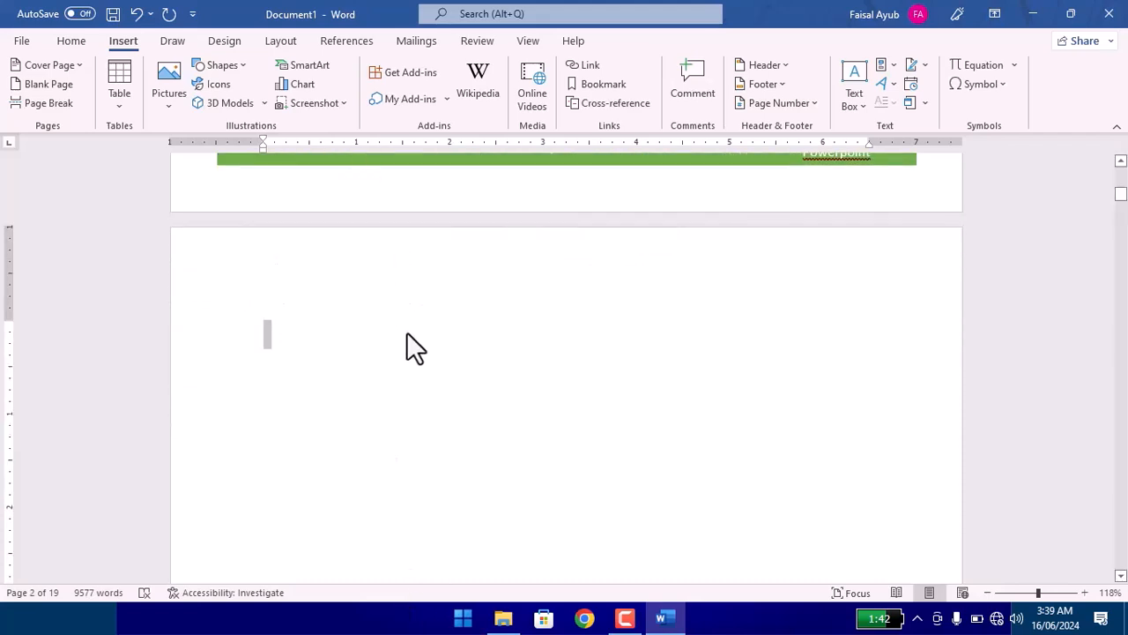
double_click(258, 314)
left_click(273, 332)
type("Table of")
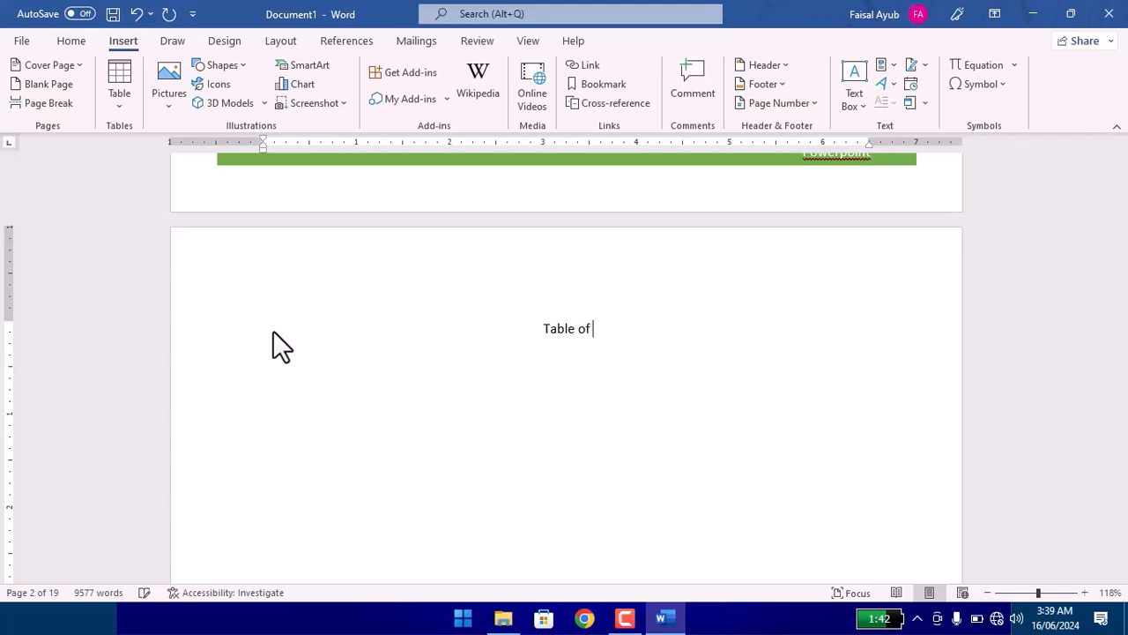
type(" Content")
key("BackSpace")
key("BackSpace")
type("tents")
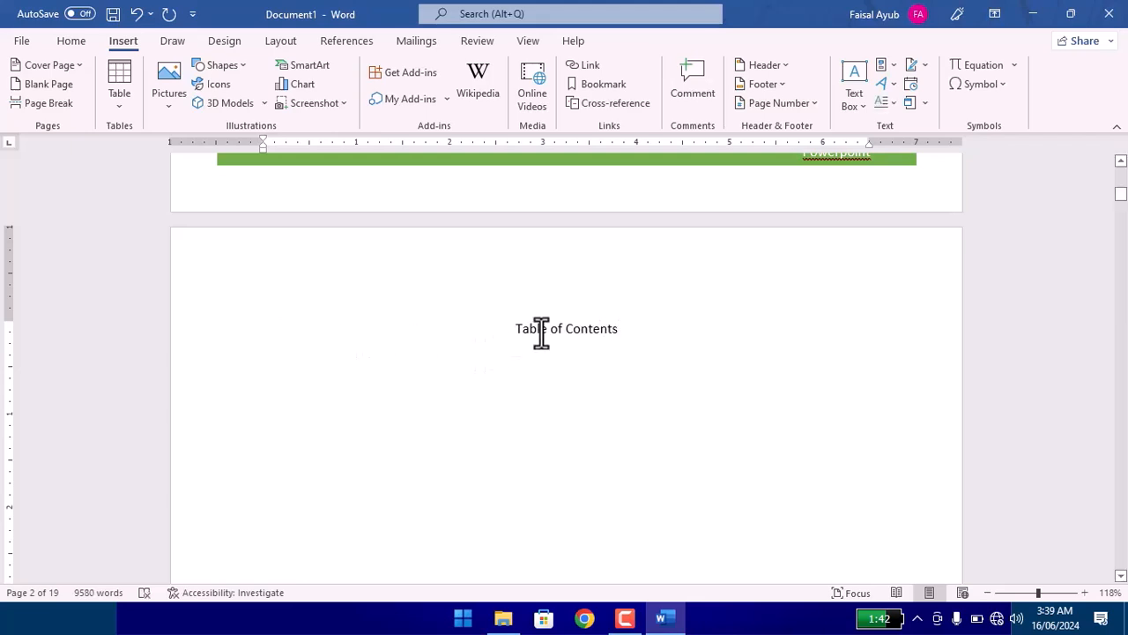
Make the "Table of Contents" heading bold, italic and underlined, and enlarge its font by several sizes.
triple_click(542, 333)
key("ctrl+b")
key("ctrl+i")
key("ctrl+u")
key("ctrl+shift+period")
key("ctrl+shift+period")
key("ctrl+shift+period")
key("ctrl+shift+period")
left_click(550, 437)
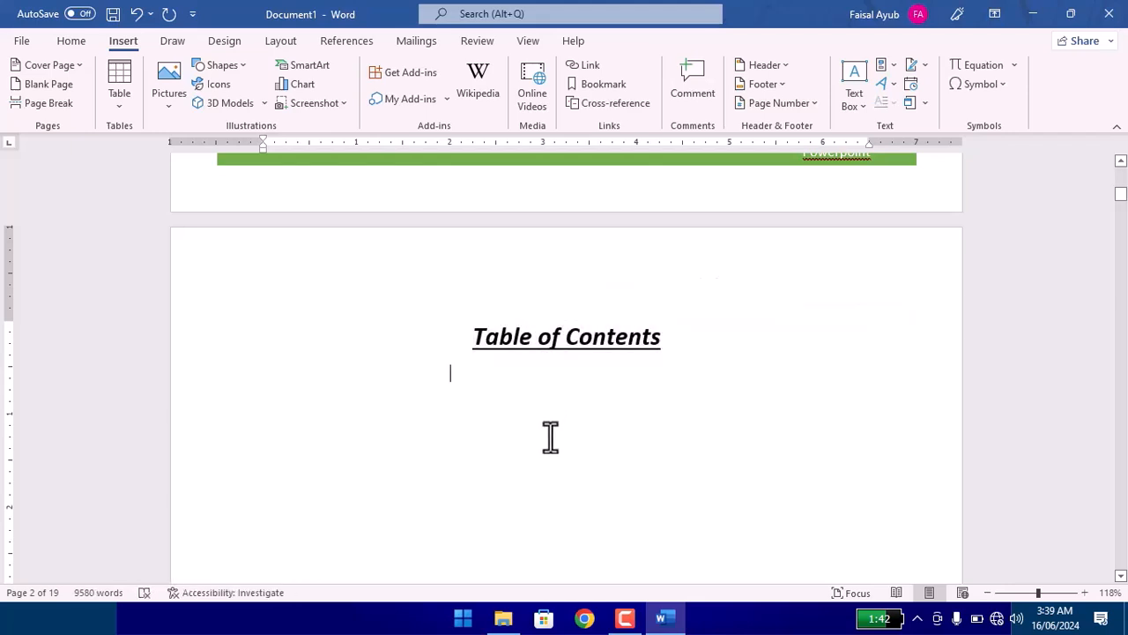
Insert a blank page in front of the "Reading is easier" paragraph that begins page 5.
scroll(547, 431, "down", 3)
left_click(224, 198)
left_click(261, 210)
scroll(280, 237, "up", 5)
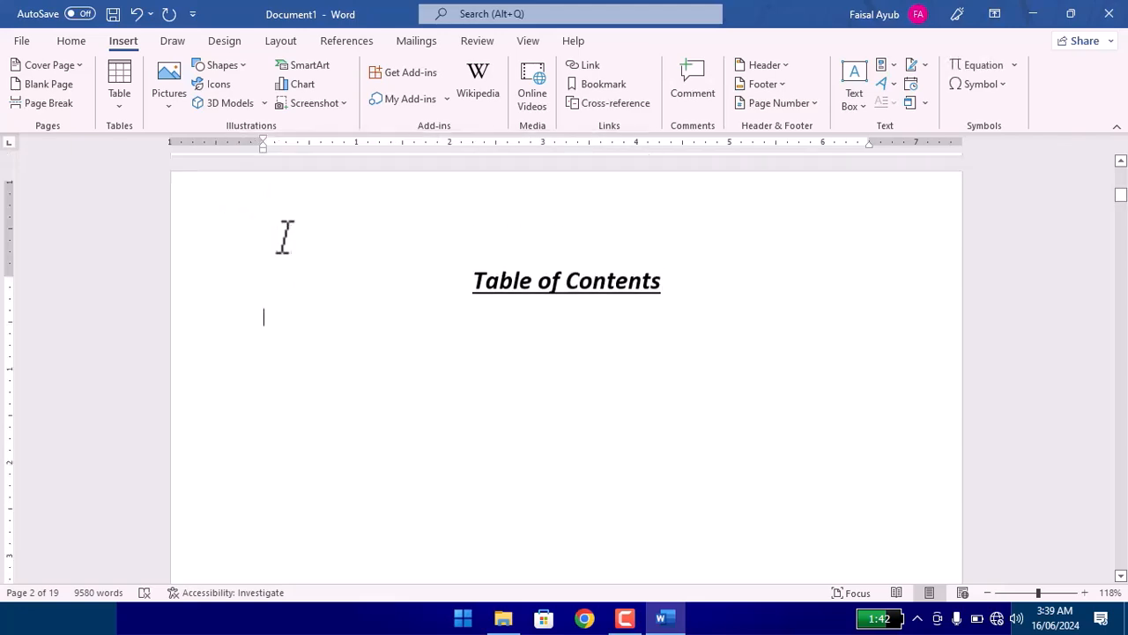
scroll(323, 349, "down", 10)
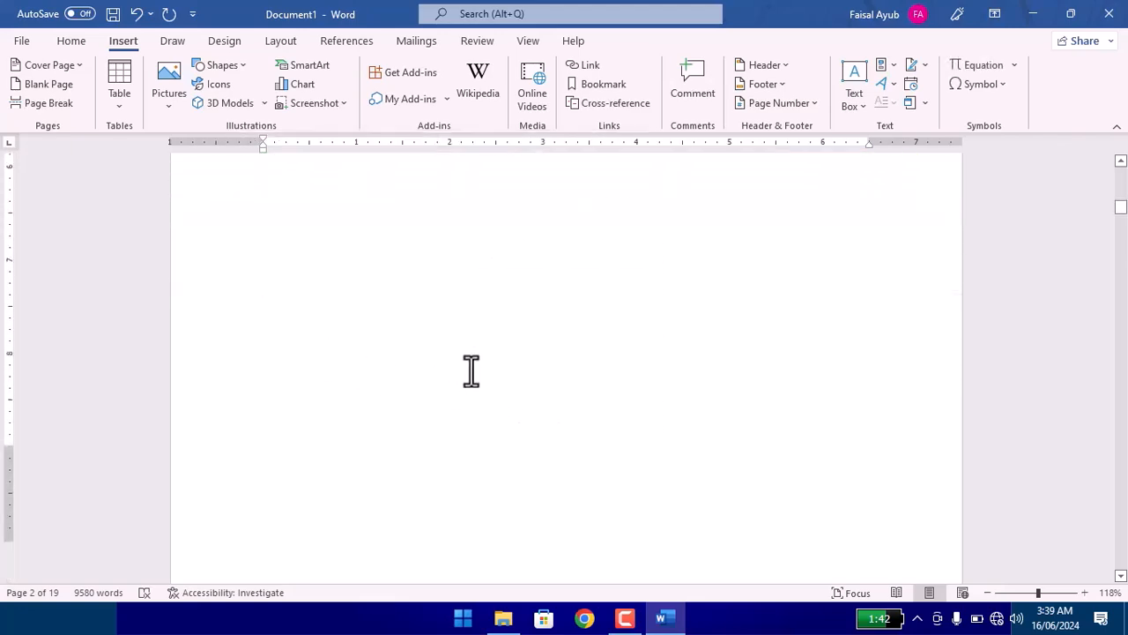
scroll(472, 370, "down", 15)
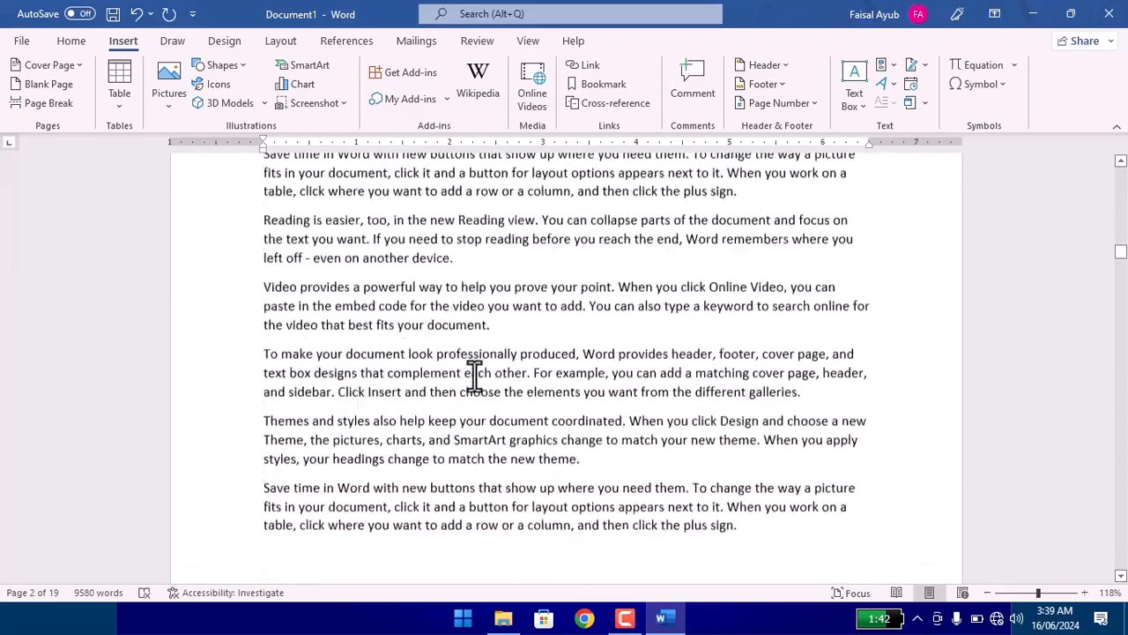
scroll(475, 373, "down", 15)
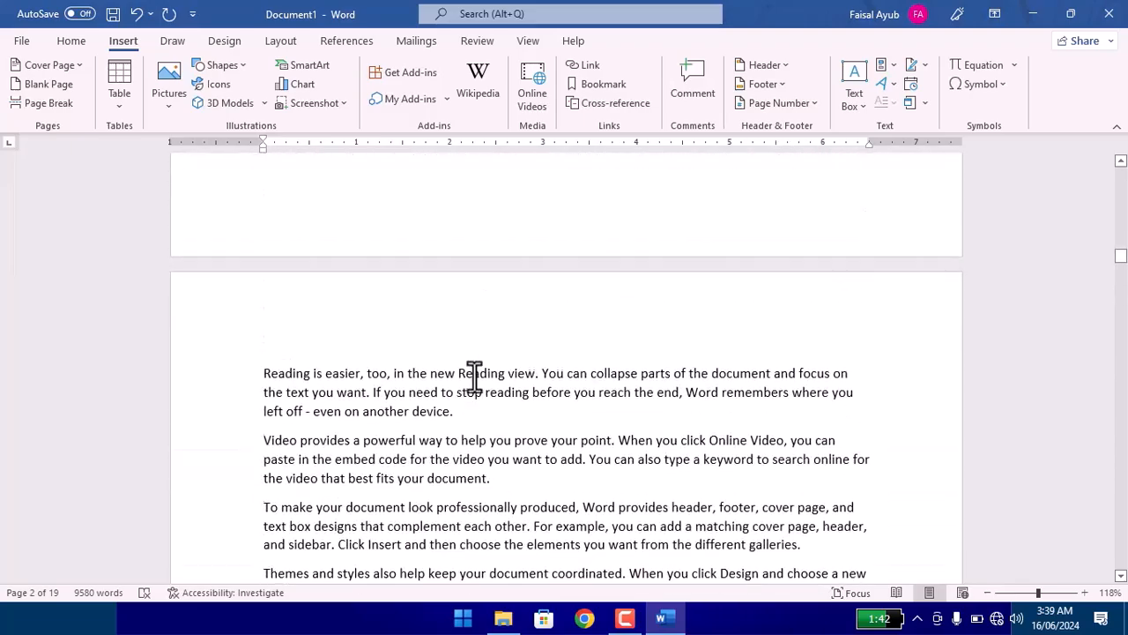
left_click(262, 509)
scroll(262, 494, "down", 3)
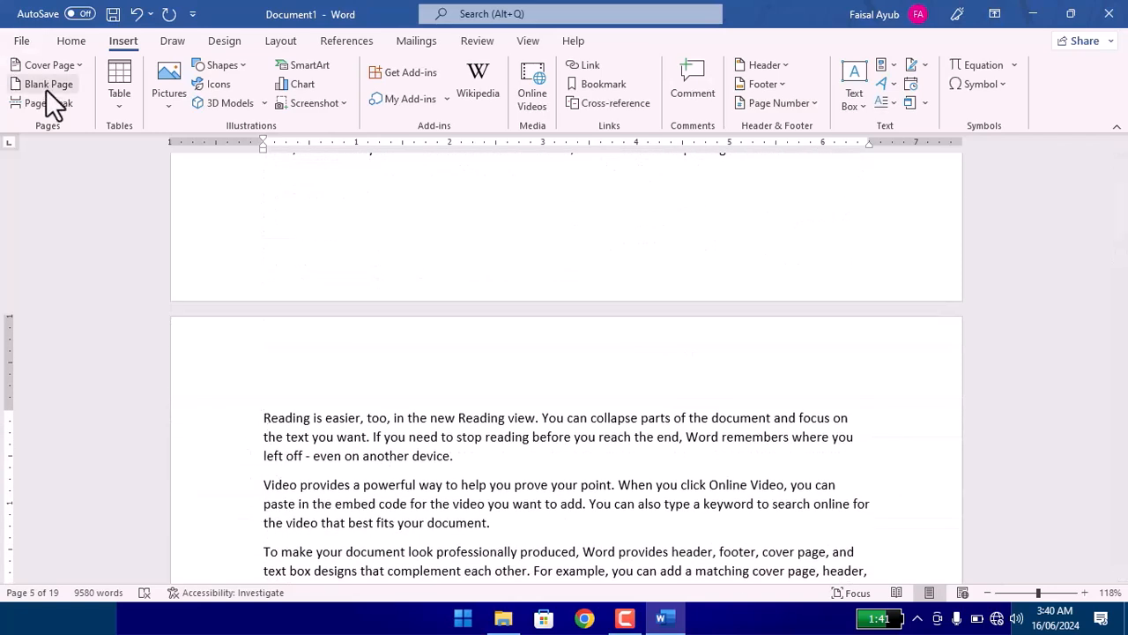
left_click(45, 86)
scroll(412, 435, "up", 6)
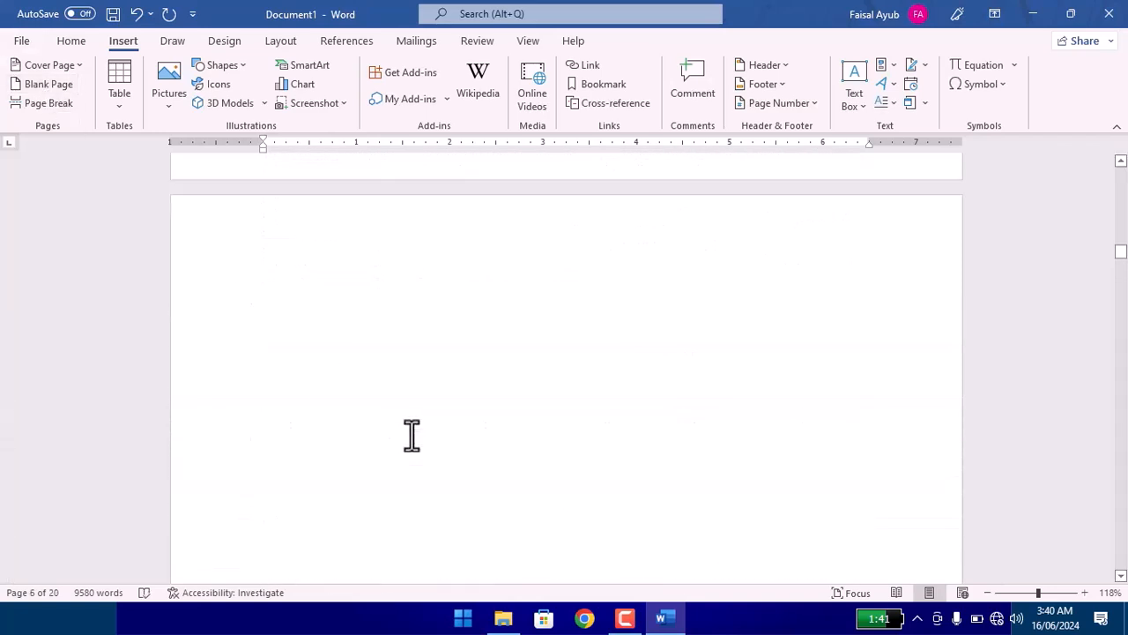
scroll(411, 436, "up", 3)
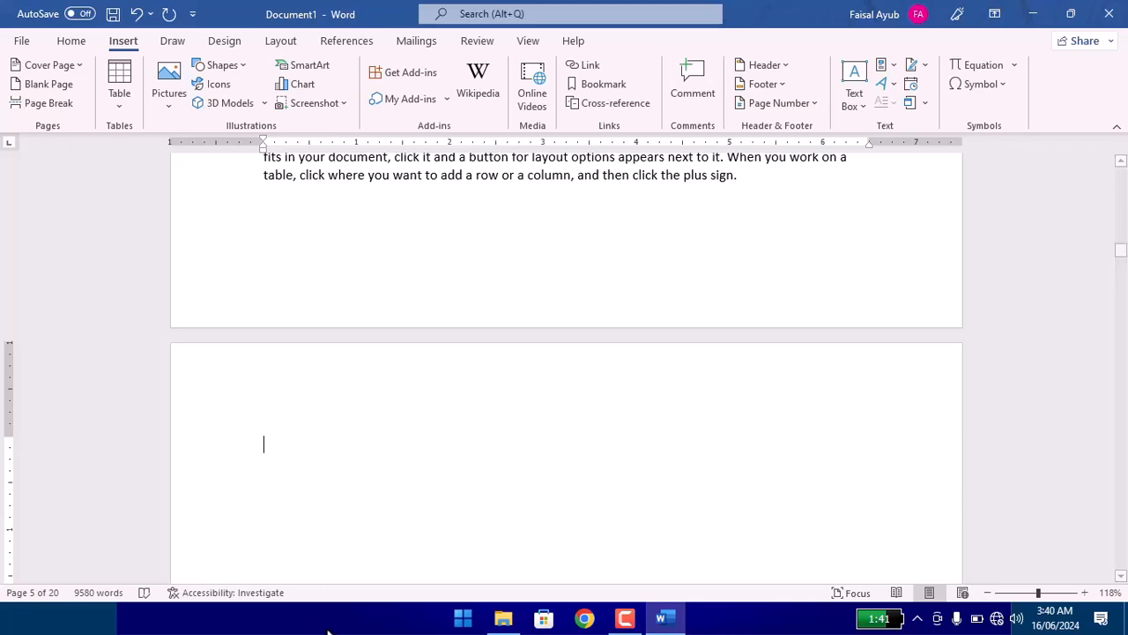
Insert a page break in front of the "Save time in Word" paragraph midway down page 4.
scroll(503, 388, "down", 3)
scroll(503, 360, "down", 3)
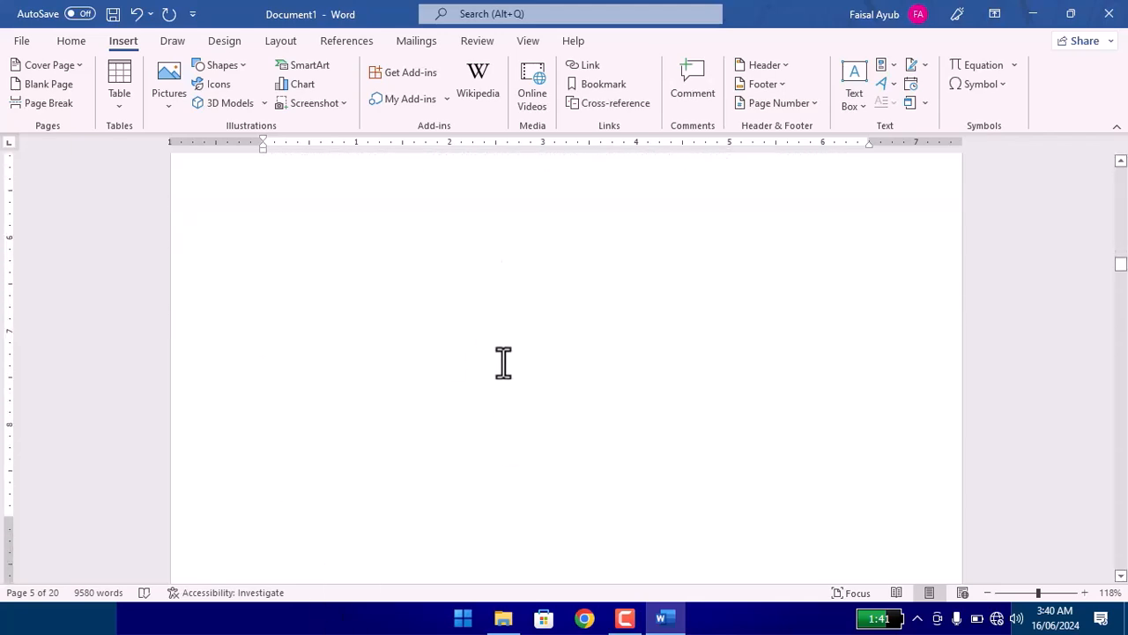
scroll(504, 362, "up", 4)
scroll(504, 365, "up", 6)
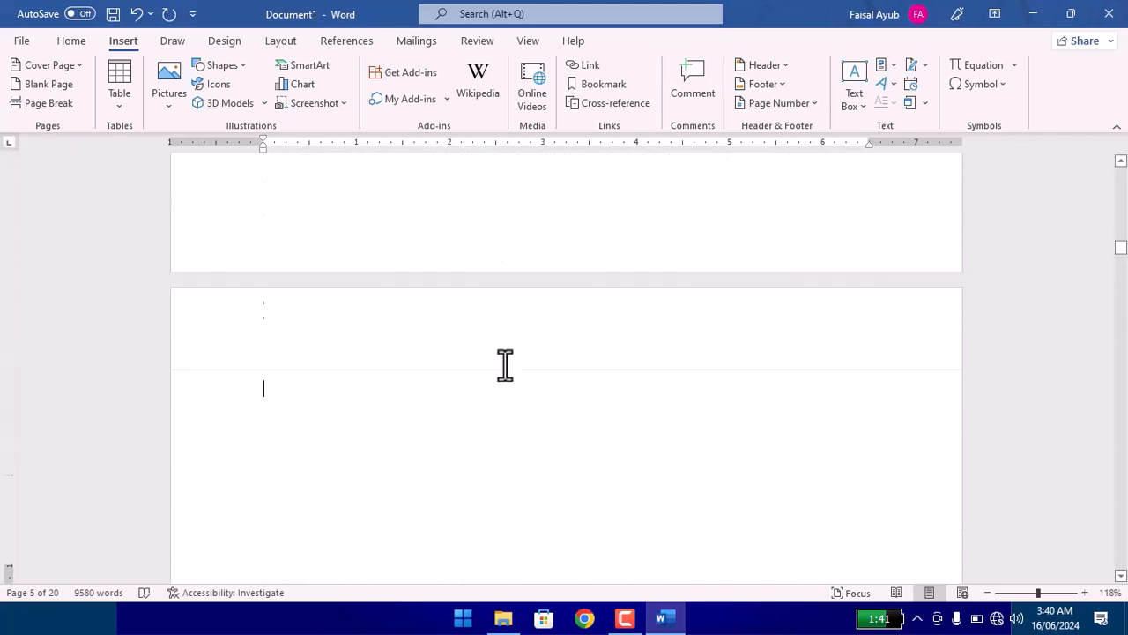
scroll(282, 359, "down", 2)
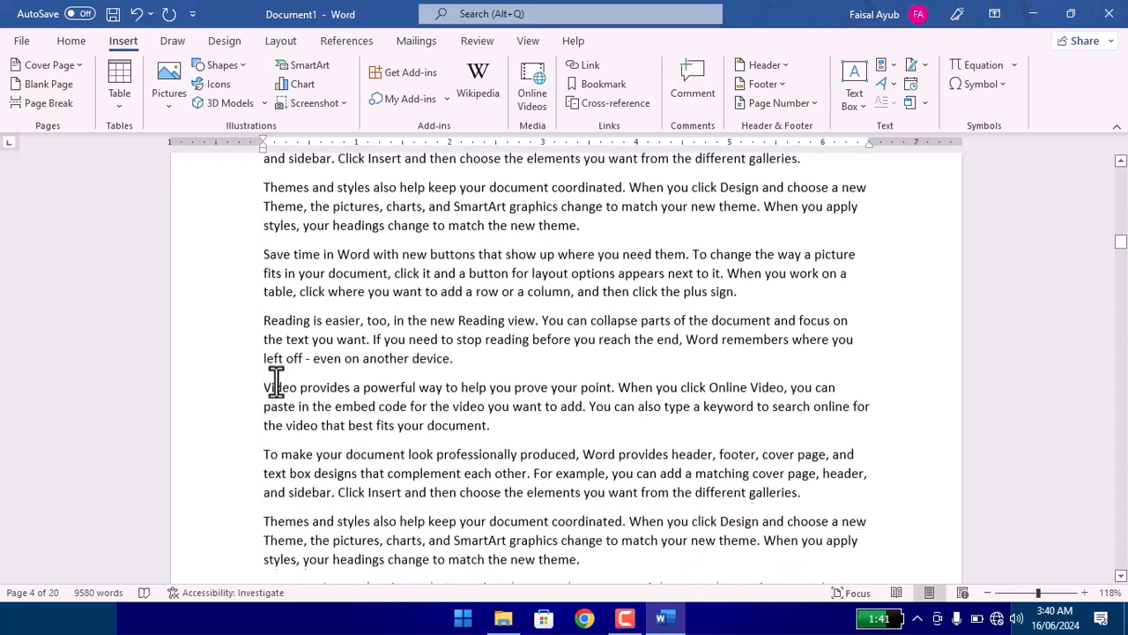
left_click(261, 251)
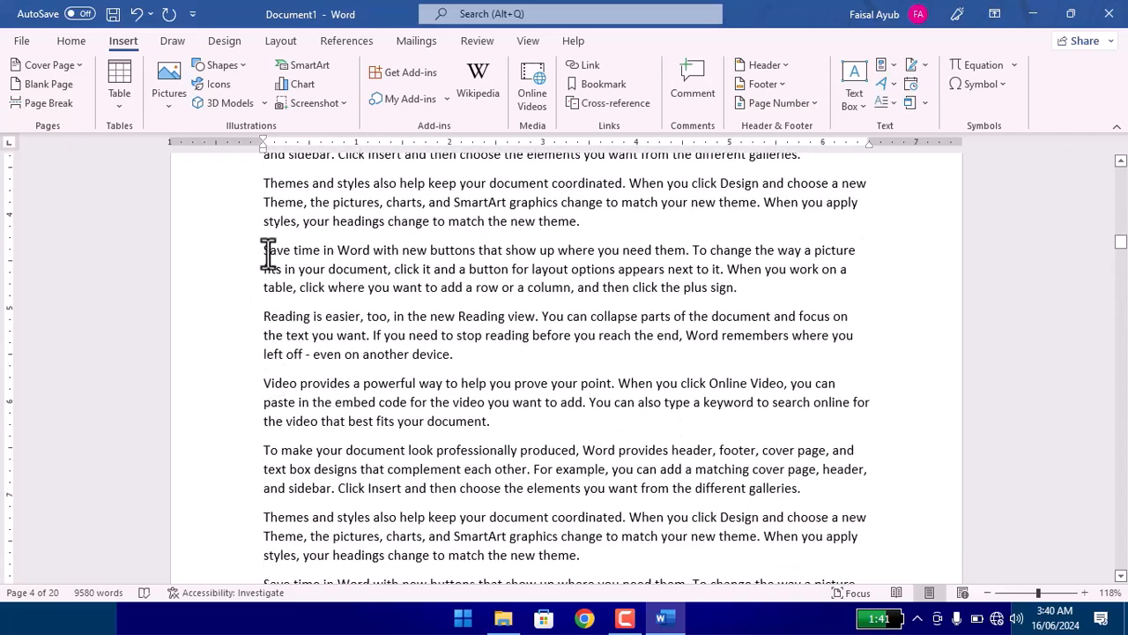
scroll(264, 248, "down", 2)
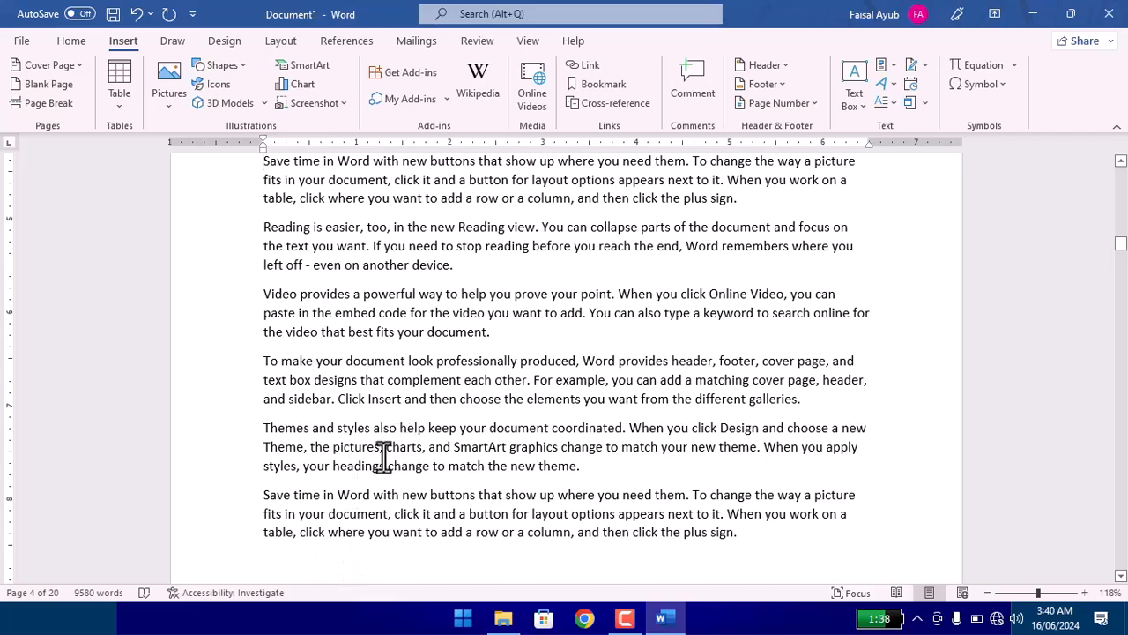
scroll(269, 253, "up", 2)
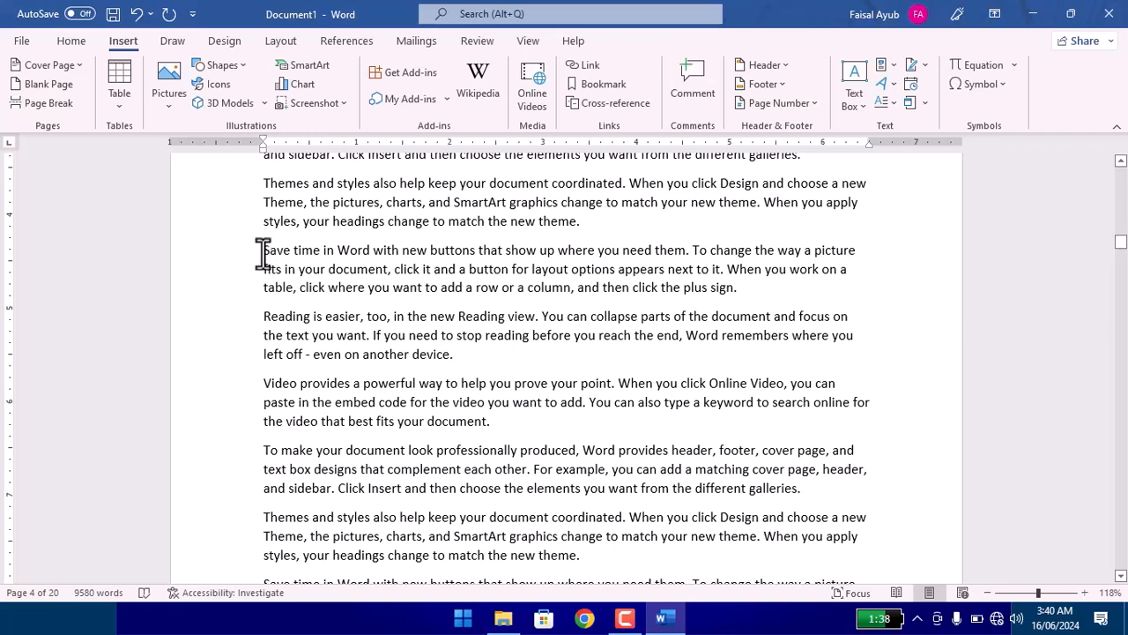
left_click(48, 103)
Examine how the sample text is split between pages 4 and 5 around the new page break.
left_click(343, 464)
scroll(358, 501, "down", 8)
scroll(358, 494, "up", 7)
scroll(359, 483, "up", 8)
left_click(289, 377)
scroll(292, 414, "down", 4)
scroll(293, 424, "down", 8)
scroll(293, 425, "up", 5)
scroll(293, 424, "up", 1)
scroll(285, 331, "up", 6)
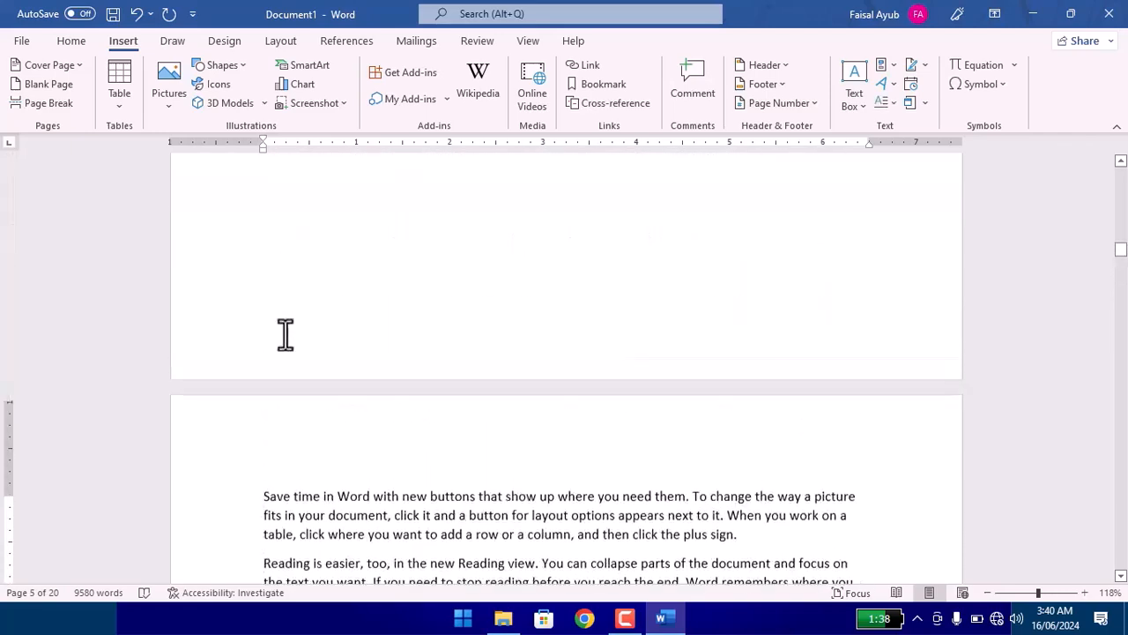
left_click(280, 286)
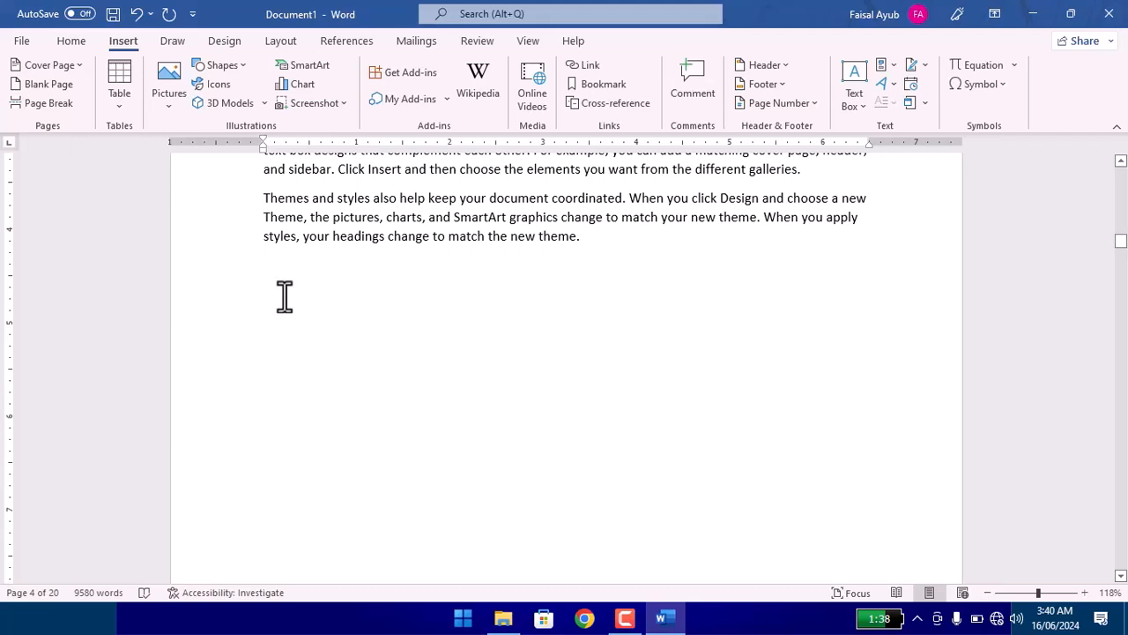